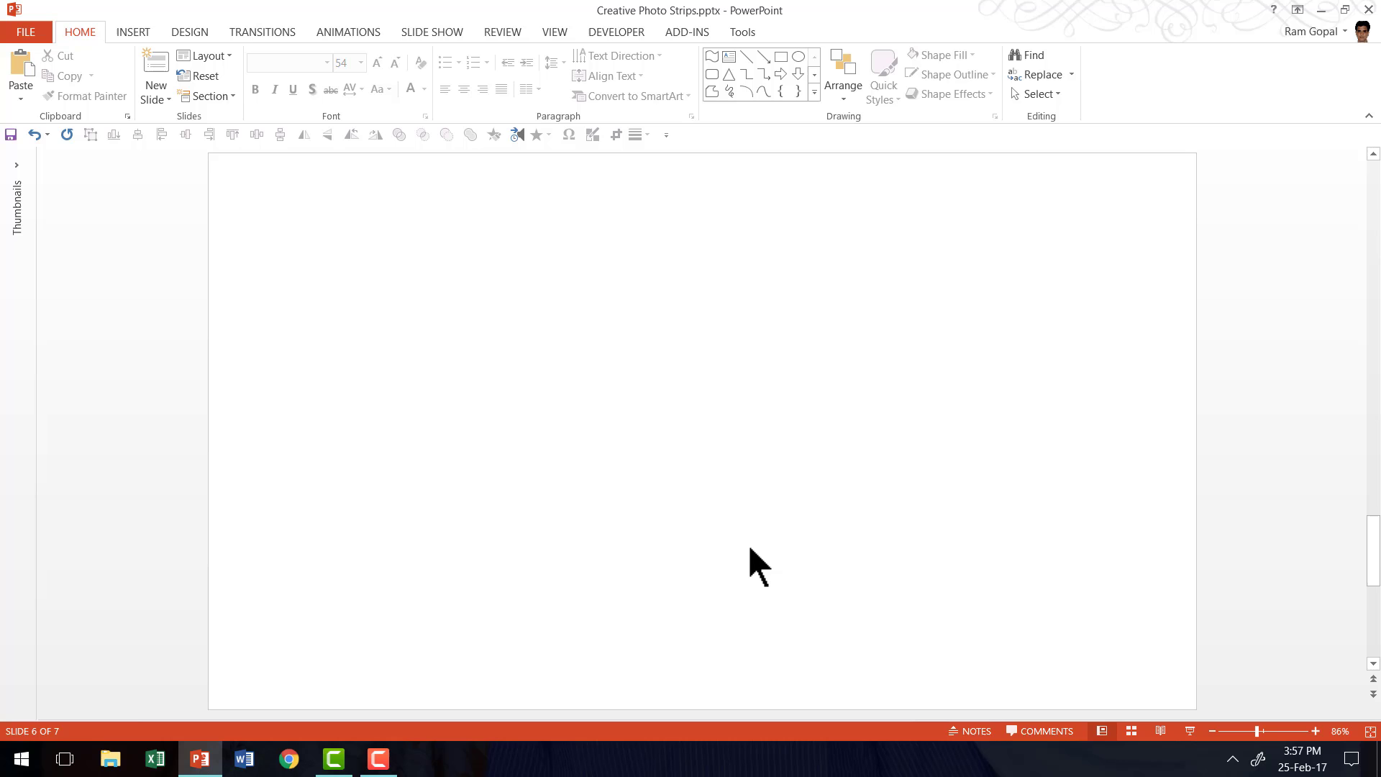
Draw a large rectangle in the middle of blank slide 6 and nudge it slightly up-left
{"action": "left_click", "coordinate": [814, 92]}
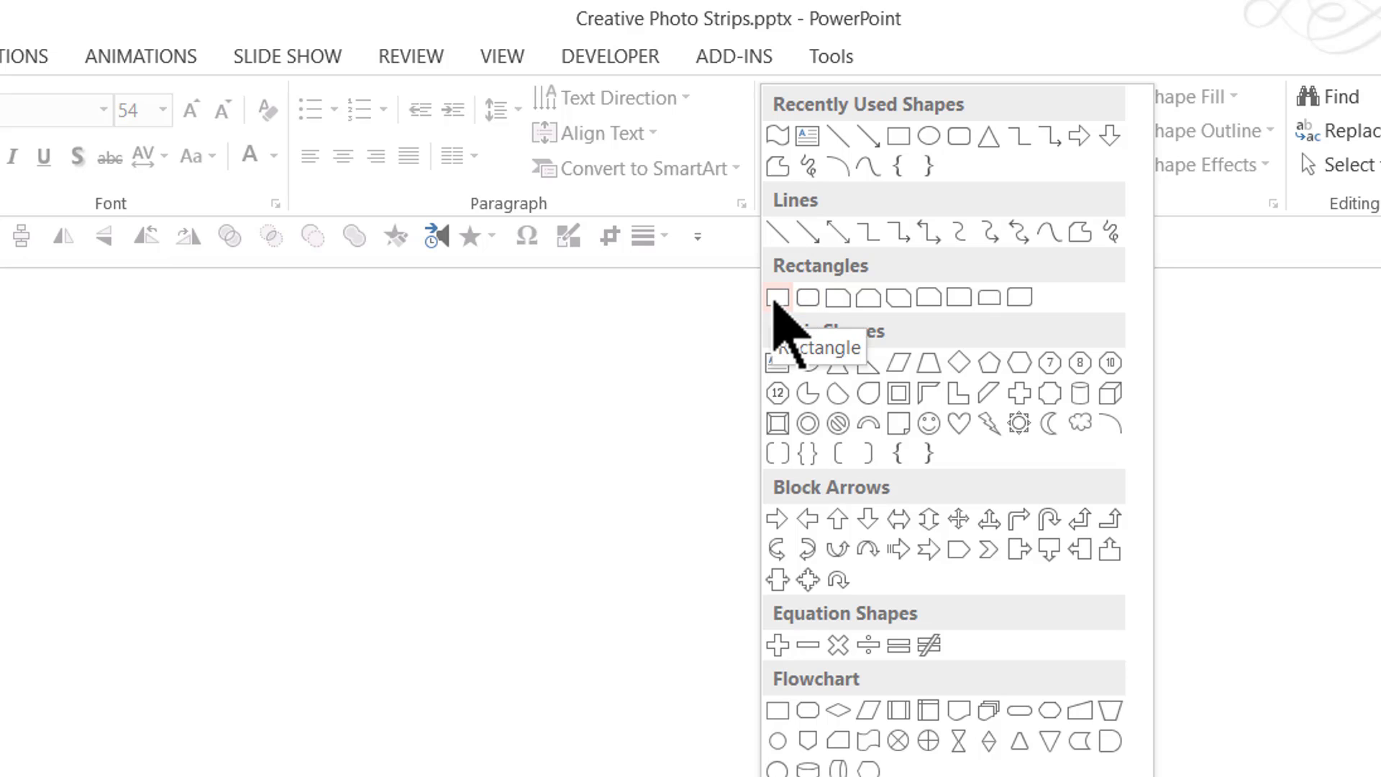
{"action": "left_click", "coordinate": [777, 298]}
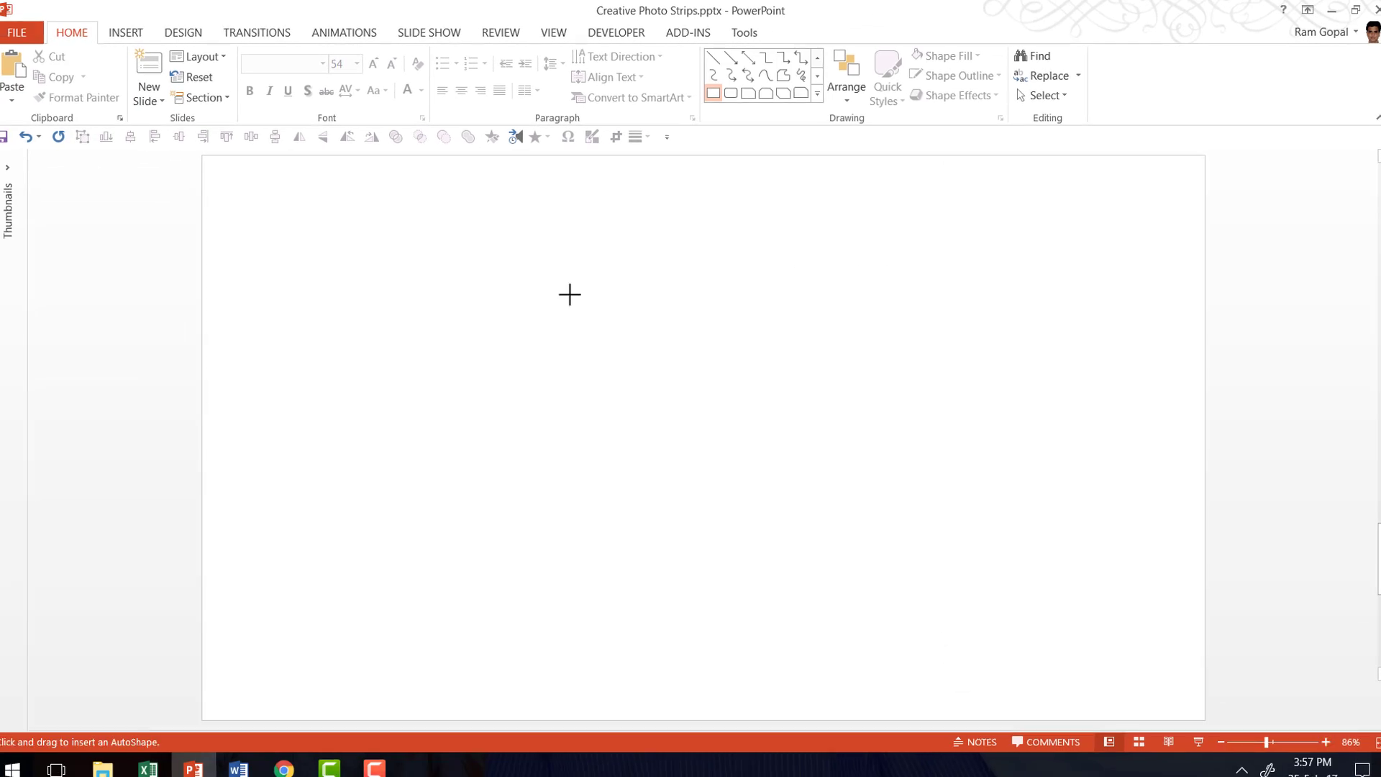
{"action": "mouse_move", "coordinate": [488, 299]}
{"action": "left_mouse_down"}
{"action": "mouse_move", "coordinate": [792, 589]}
{"action": "mouse_move", "coordinate": [885, 616]}
{"action": "left_mouse_up"}
{"action": "left_click_drag", "start_coordinate": [711, 407], "coordinate": [703, 386]}
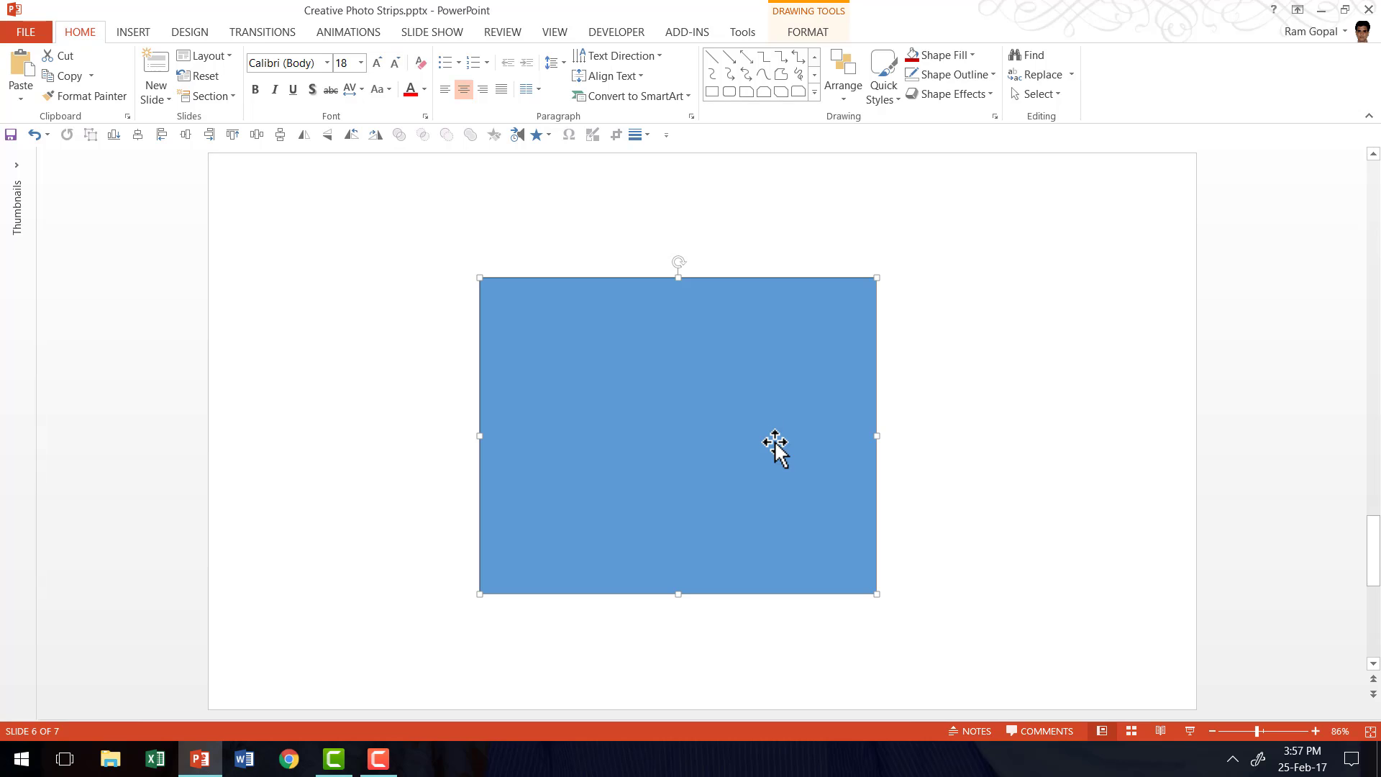
Draw a tall narrow rectangle right of the large one and add a shorter, thinner copy beside it
{"action": "left_click", "coordinate": [814, 91]}
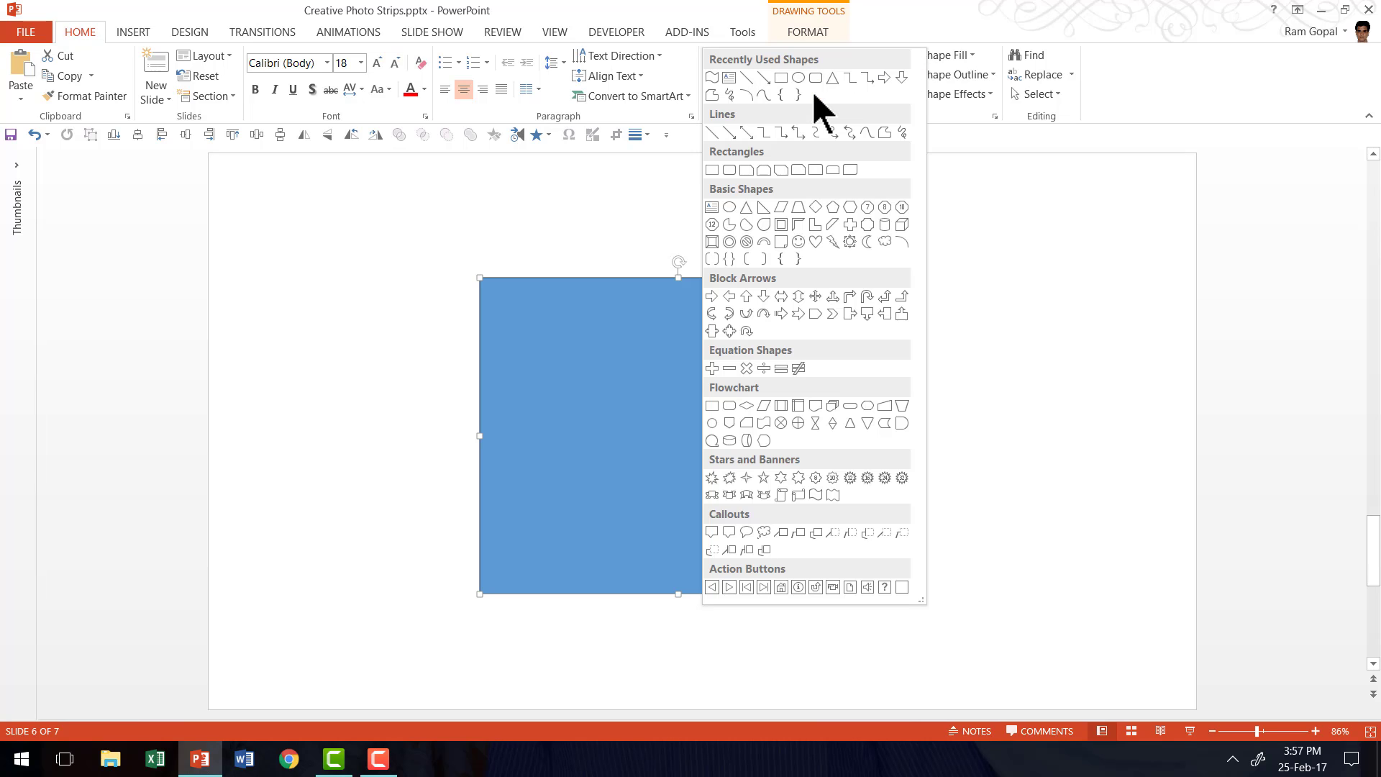
{"action": "left_click", "coordinate": [712, 171]}
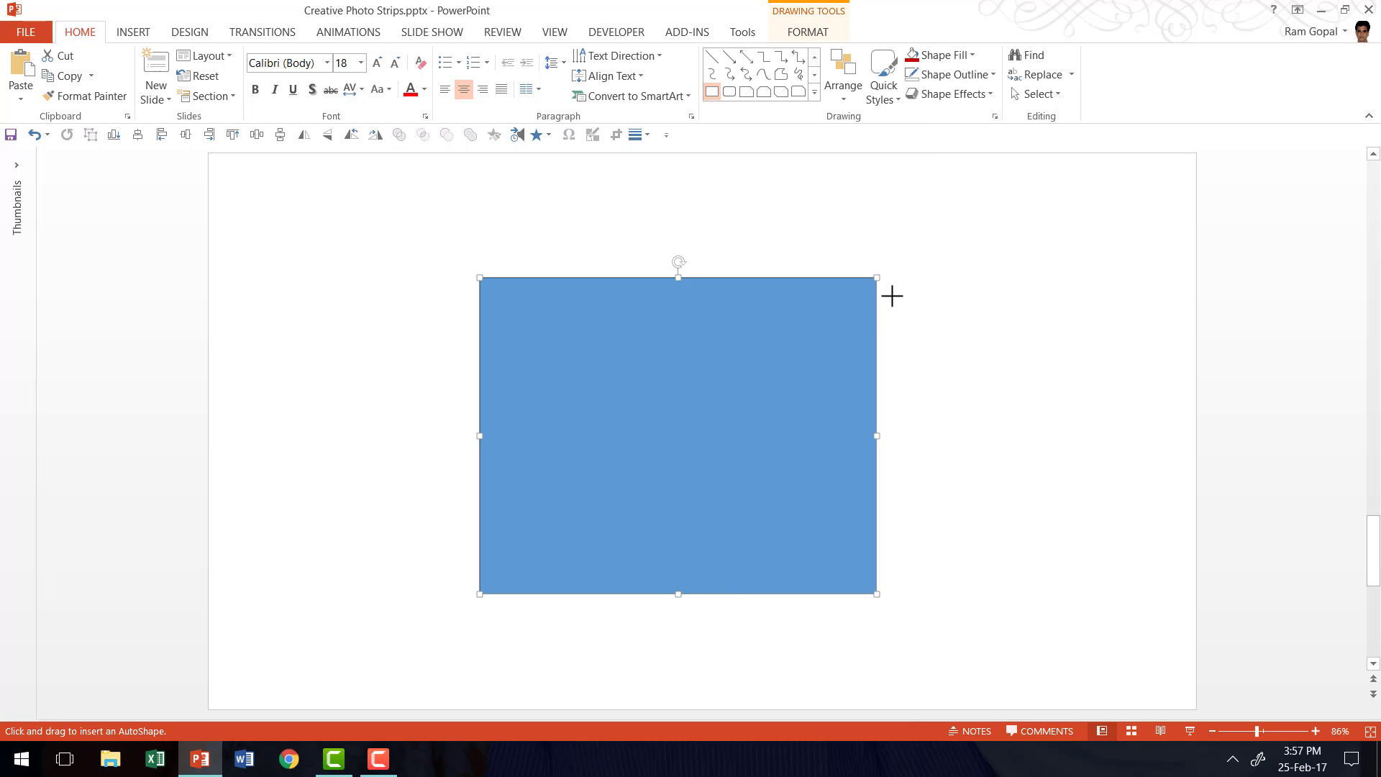
{"action": "left_click_drag", "start_coordinate": [891, 293], "coordinate": [956, 580]}
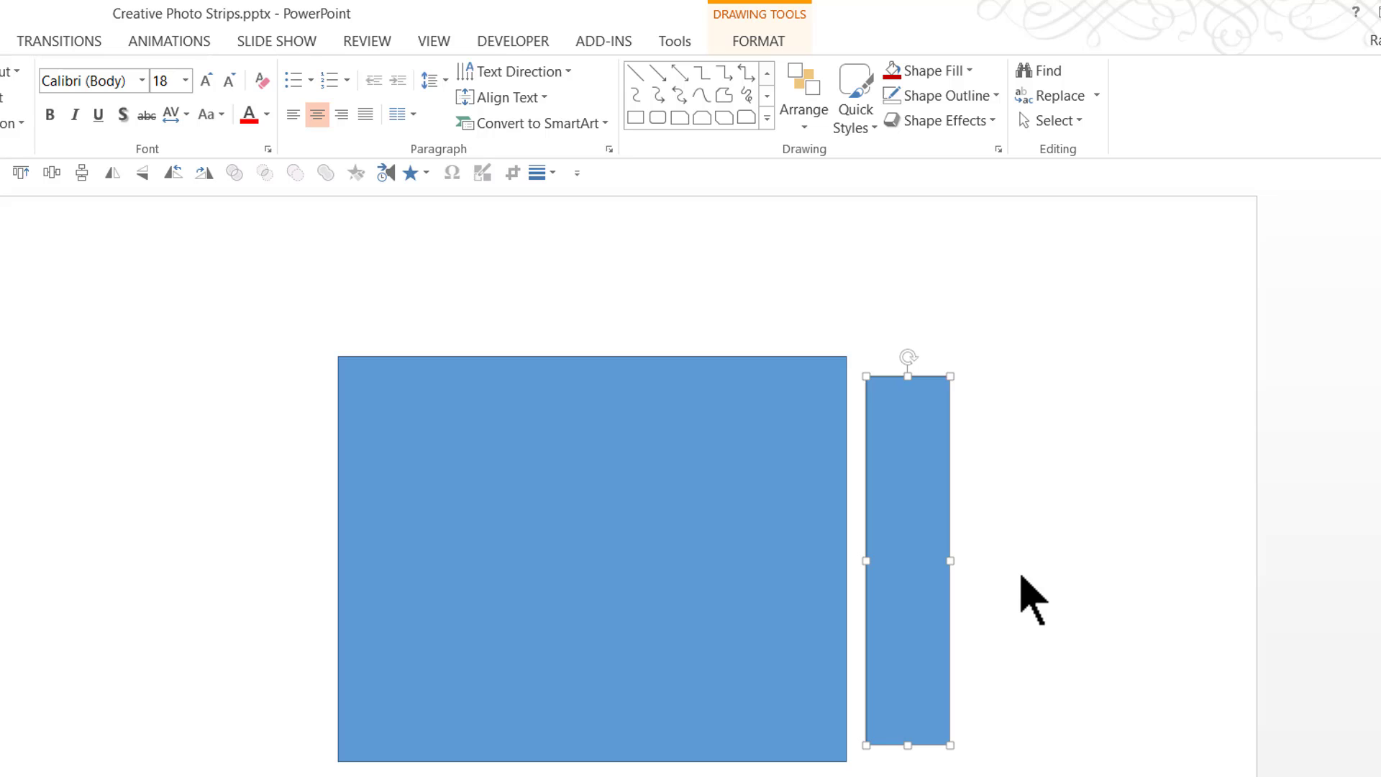
{"action": "key", "text": "ctrl+d"}
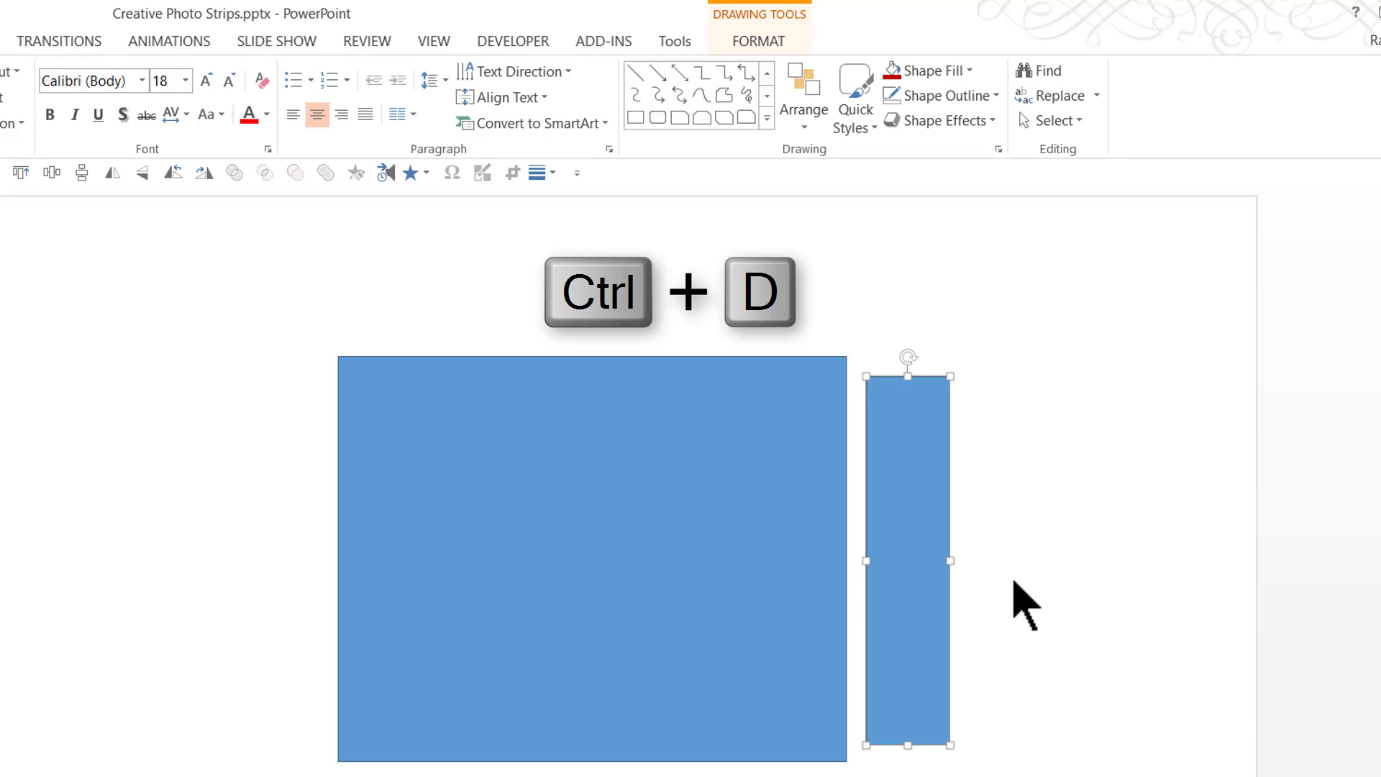
{"action": "left_click_drag", "start_coordinate": [918, 563], "coordinate": [1014, 538]}
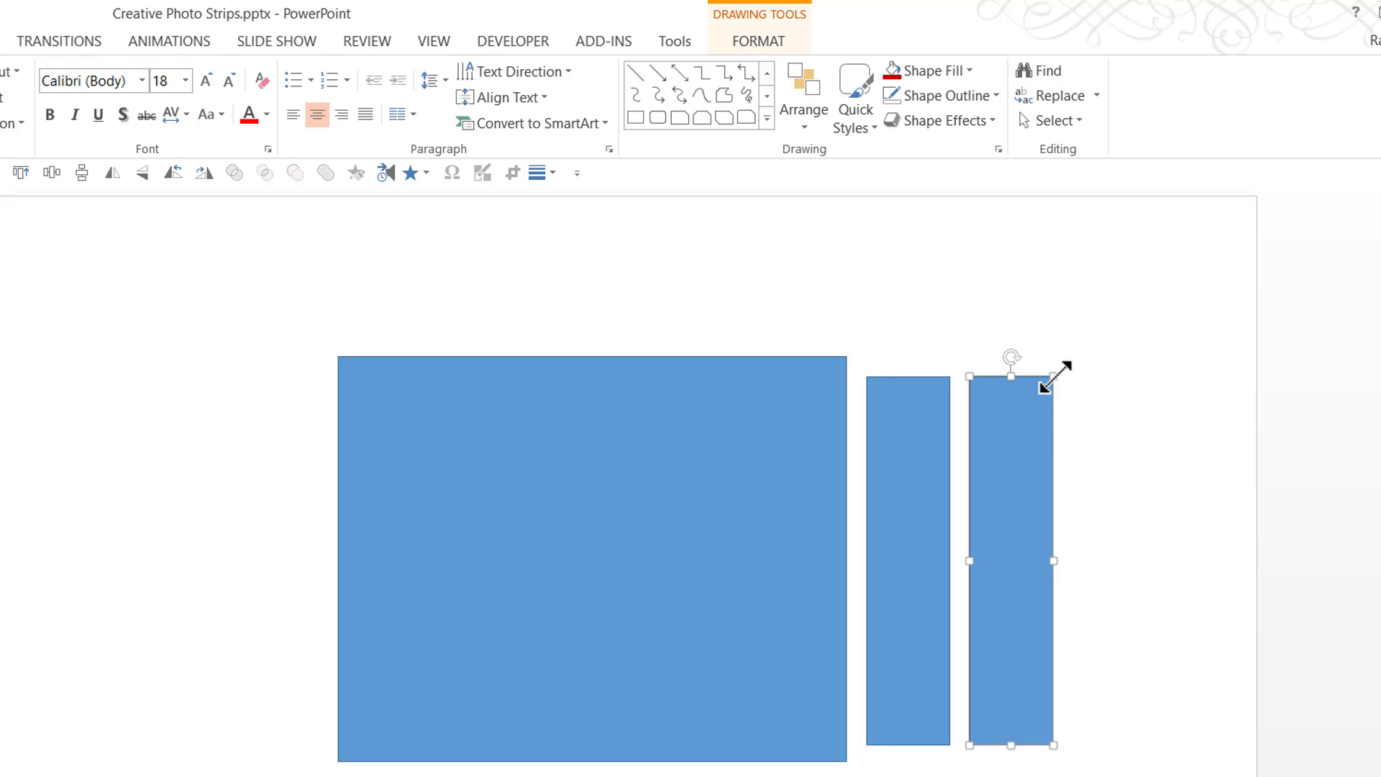
{"action": "left_click_drag", "start_coordinate": [1053, 377], "coordinate": [1014, 469]}
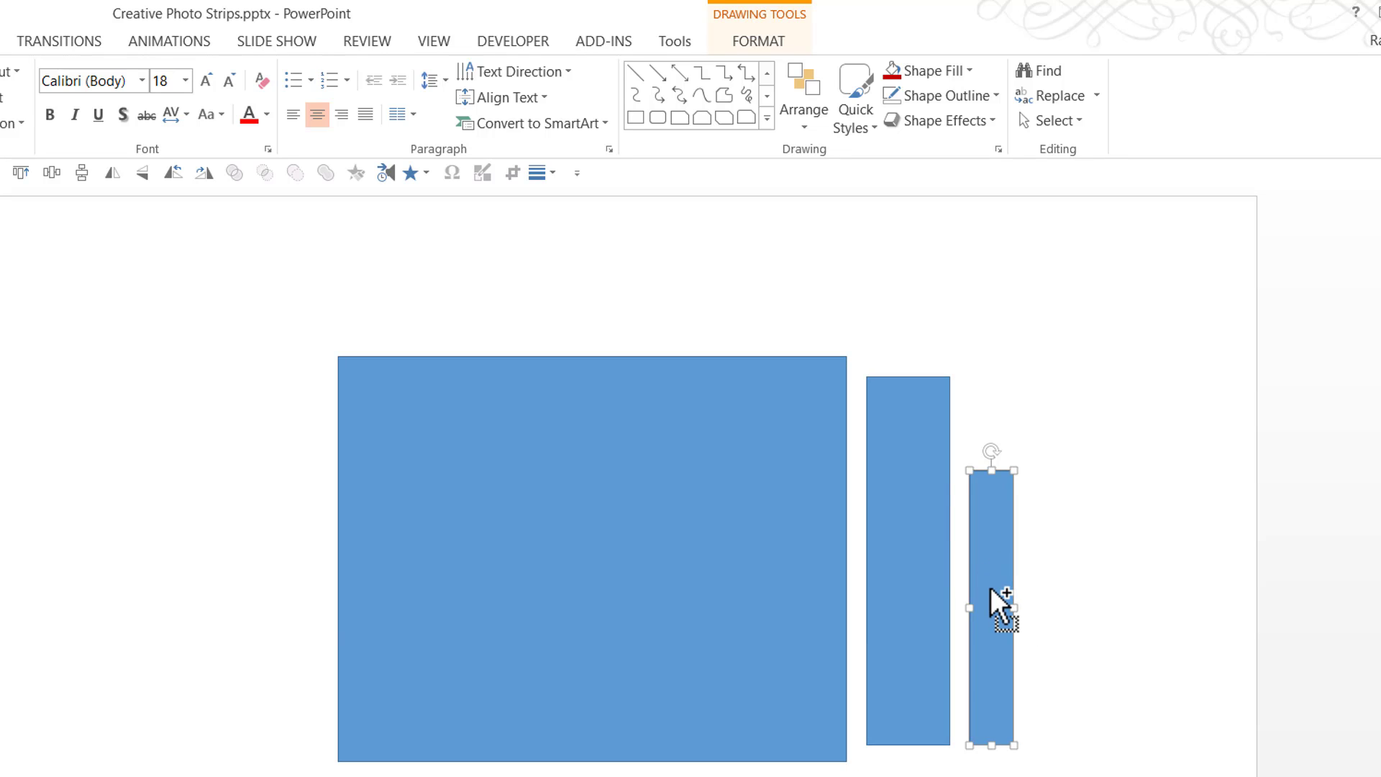
Add two more progressively smaller strip copies further right, then select all five rectangles
{"action": "left_click_drag", "start_coordinate": [994, 584], "coordinate": [1072, 560]}
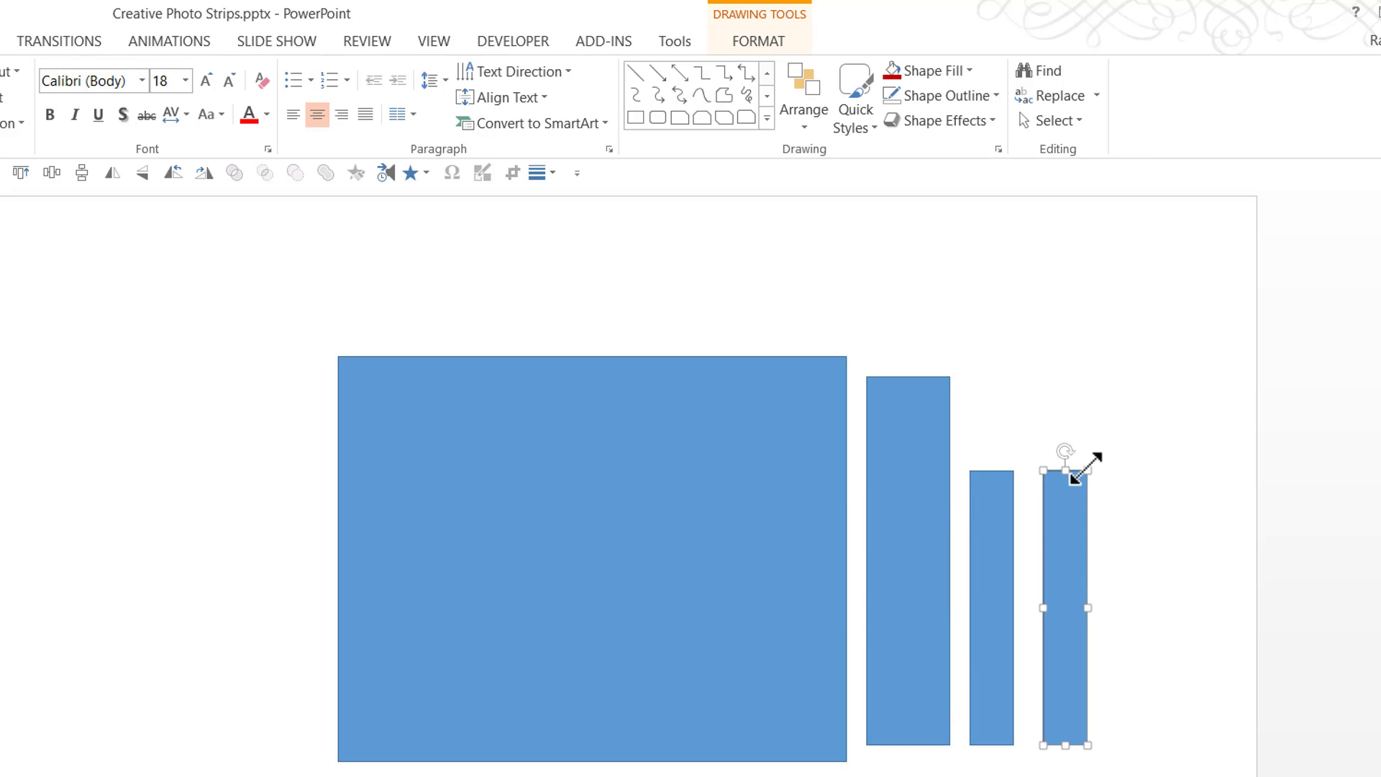
{"action": "left_click_drag", "start_coordinate": [1087, 470], "coordinate": [1070, 524]}
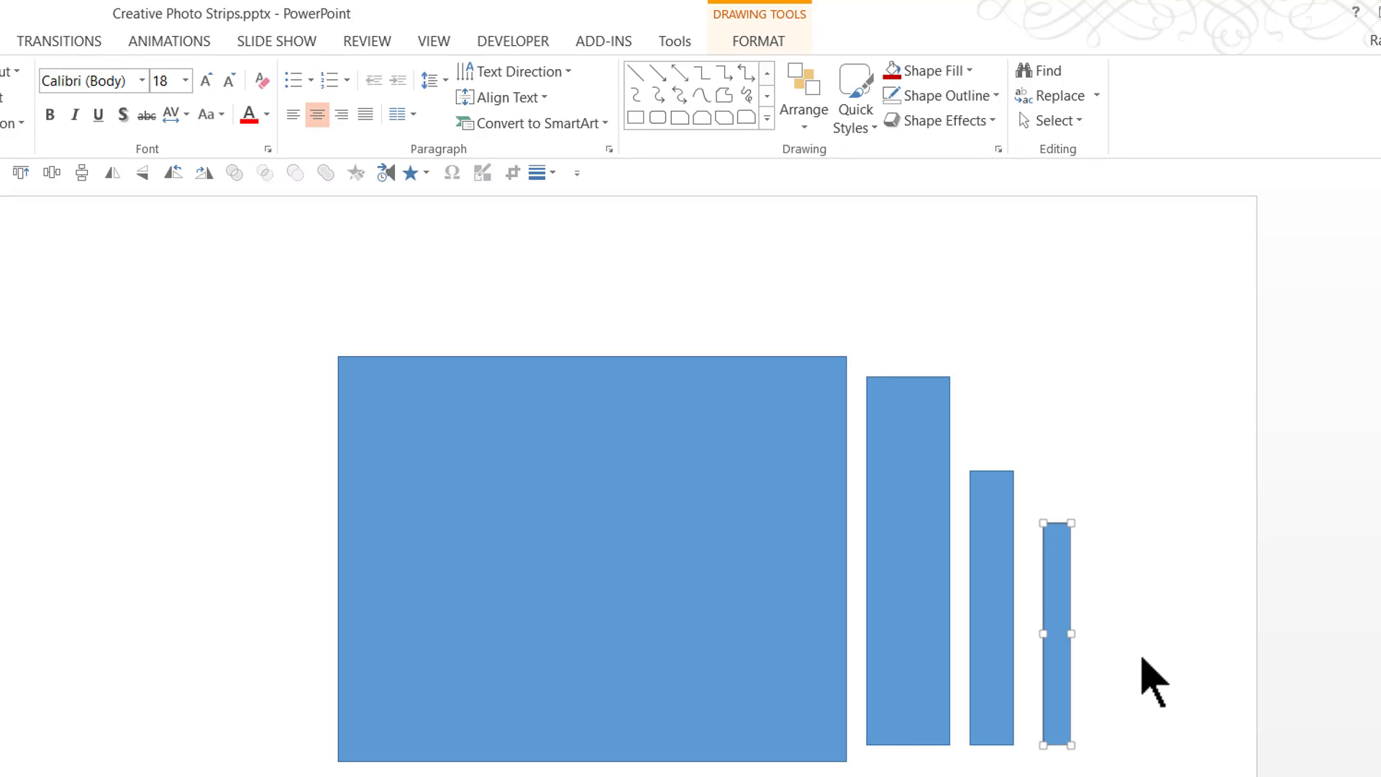
{"action": "left_click", "coordinate": [1129, 685]}
{"action": "left_click", "coordinate": [1052, 605]}
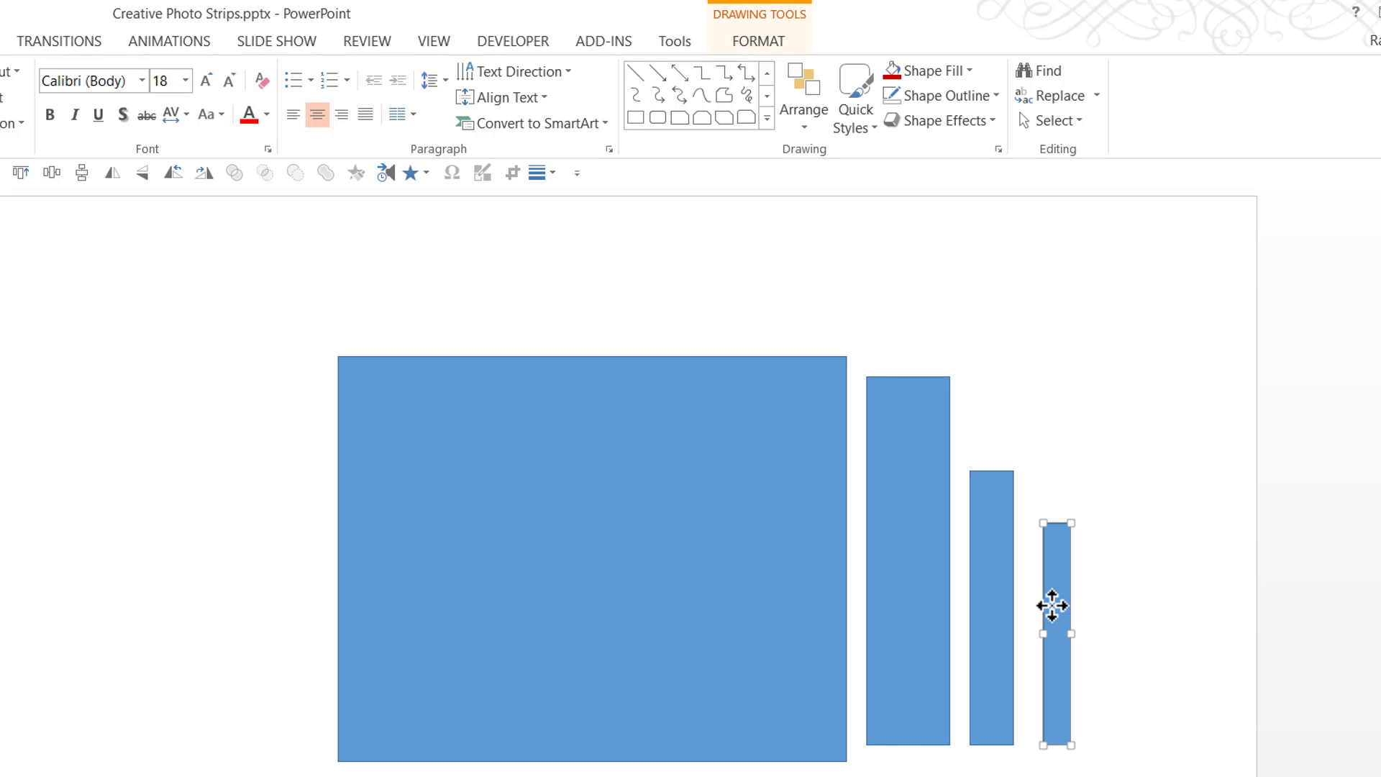
{"action": "left_click_drag", "start_coordinate": [1054, 626], "coordinate": [1131, 595]}
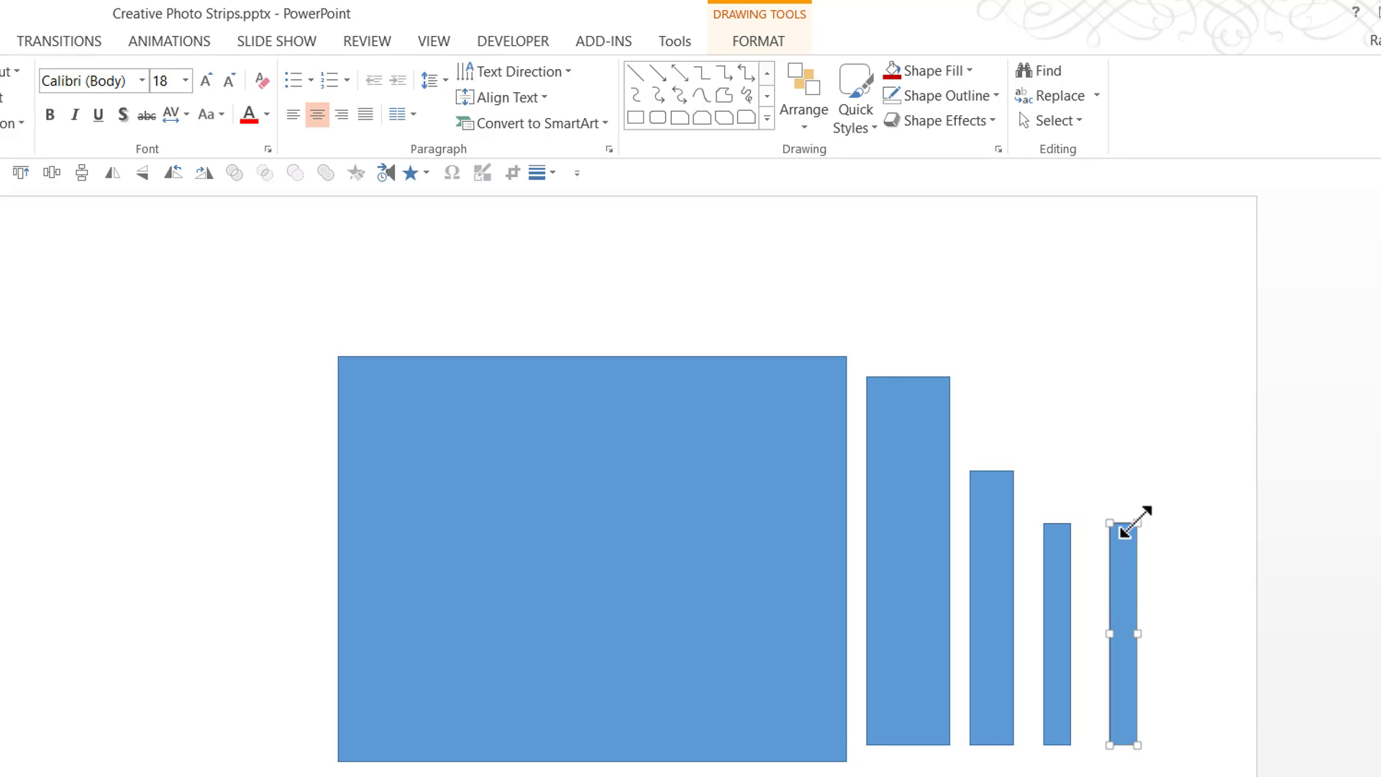
{"action": "left_click_drag", "start_coordinate": [1137, 523], "coordinate": [1120, 569]}
{"action": "mouse_move", "coordinate": [1236, 773]}
{"action": "left_mouse_down"}
{"action": "mouse_move", "coordinate": [145, 385]}
{"action": "mouse_move", "coordinate": [108, 270]}
{"action": "left_mouse_up"}
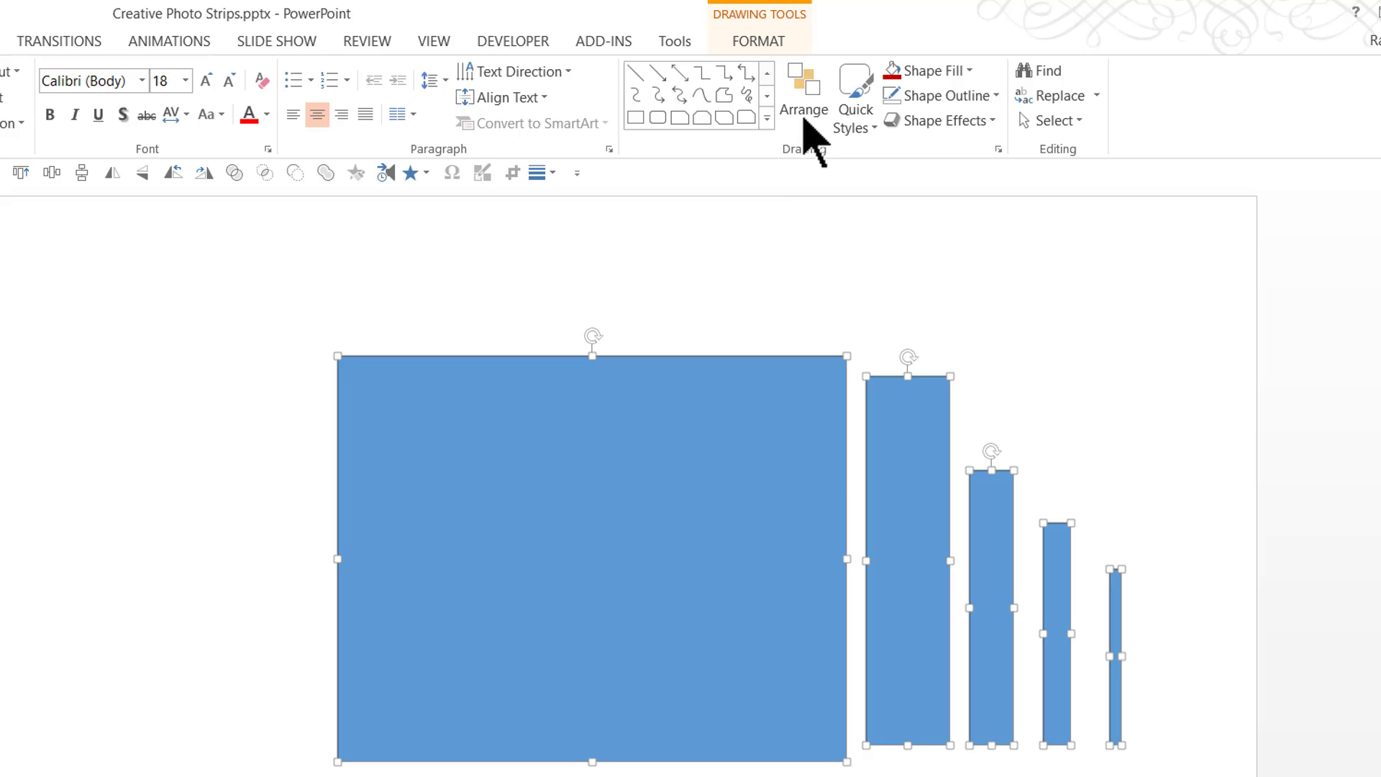
Align all five rectangles along their middles
{"action": "left_click", "coordinate": [806, 111]}
{"action": "mouse_move", "coordinate": [855, 429]}
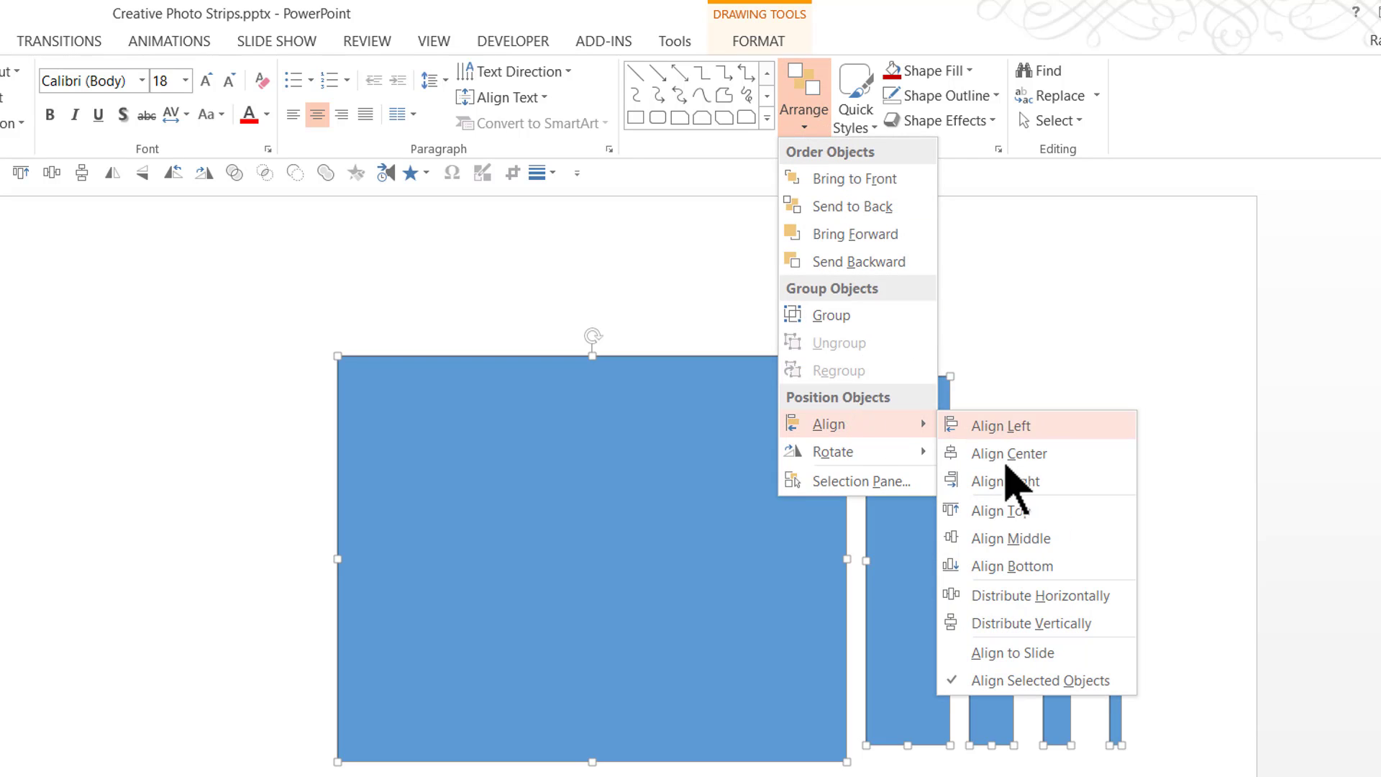
{"action": "left_click", "coordinate": [1010, 530]}
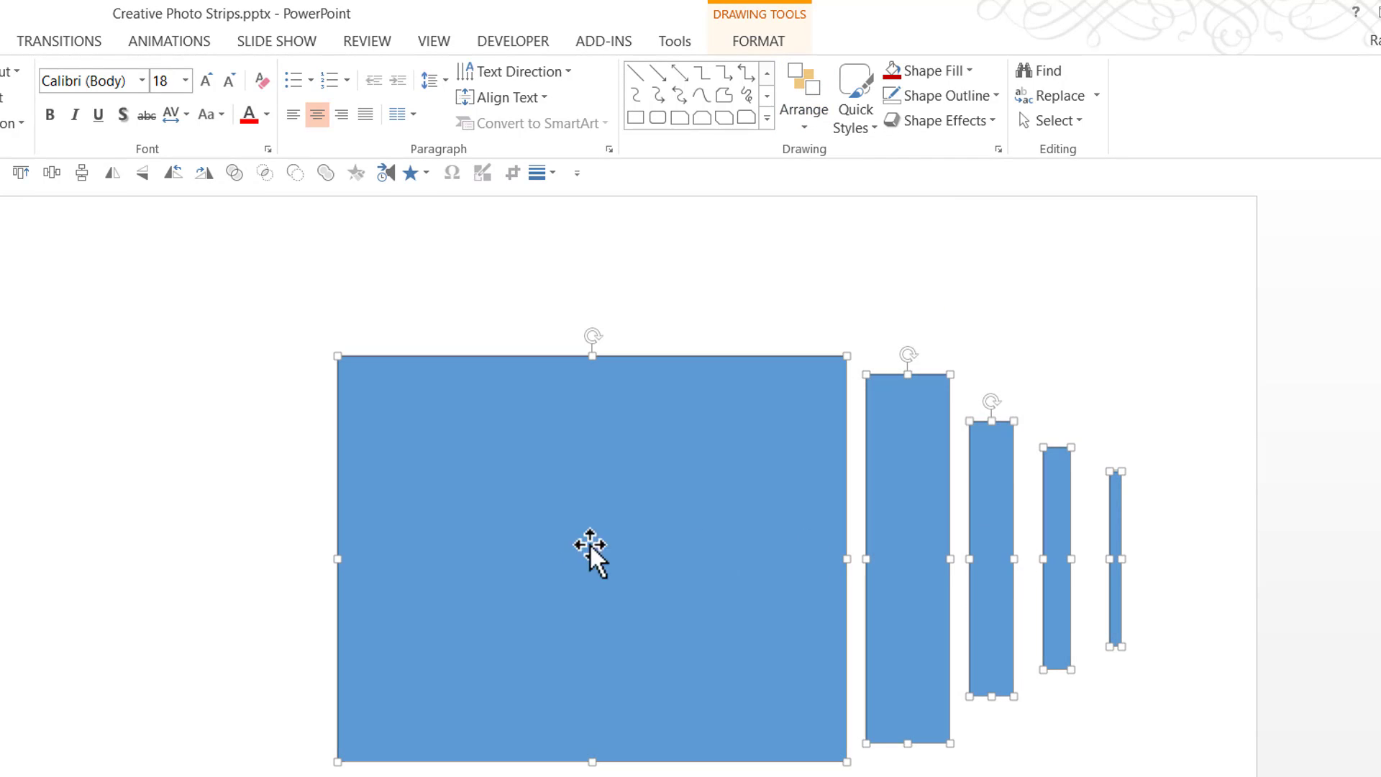
Move the third and smallest strips closer together, then select the four narrow rectangles
{"action": "left_click", "coordinate": [1208, 583]}
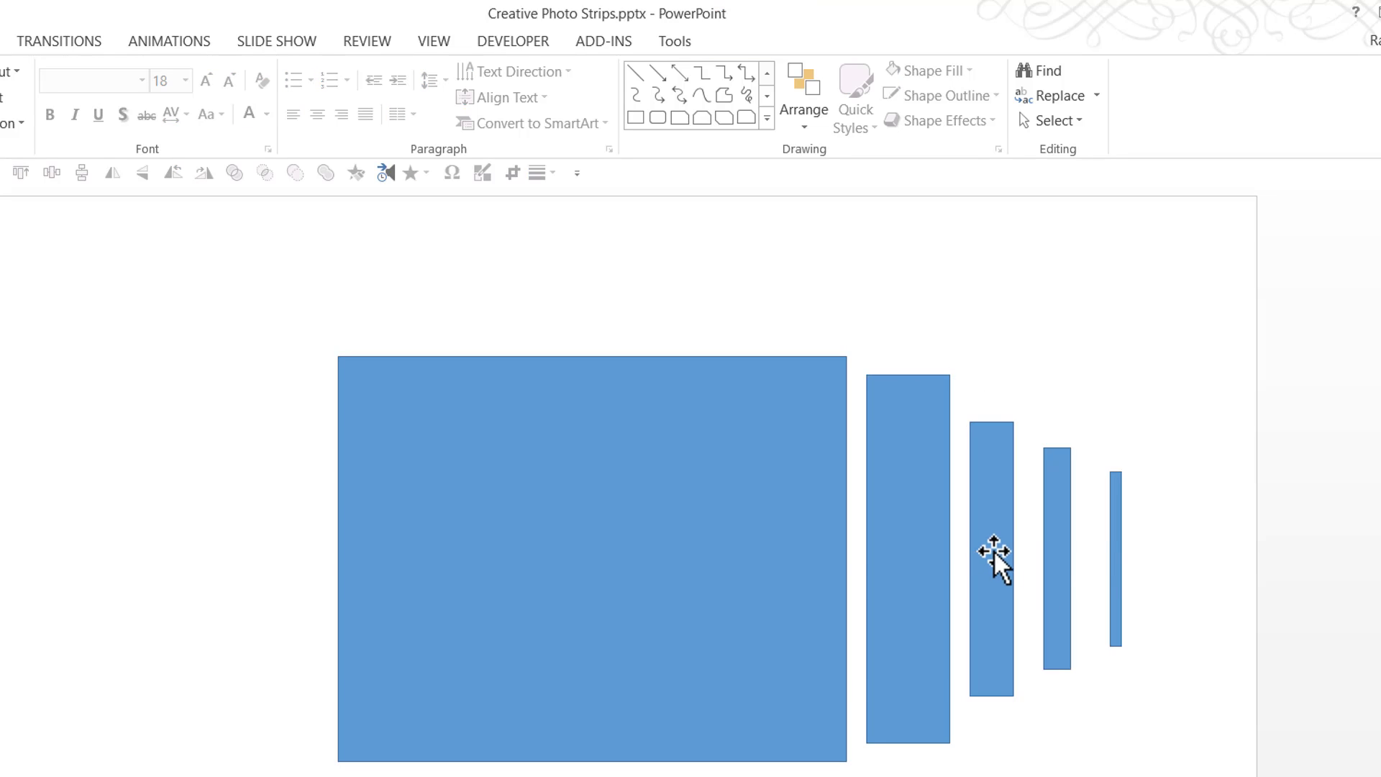
{"action": "left_click", "coordinate": [992, 556]}
{"action": "left_click_drag", "start_coordinate": [993, 556], "coordinate": [1031, 532]}
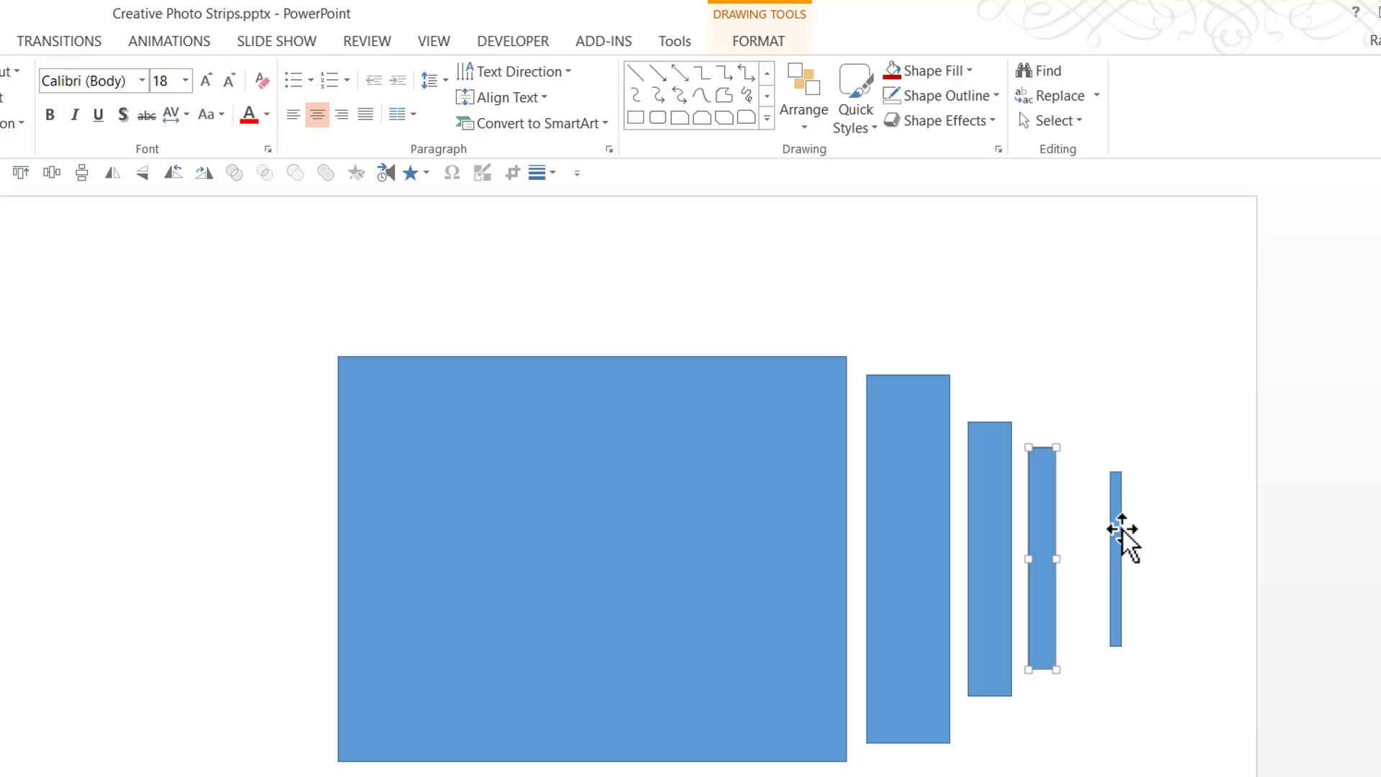
{"action": "left_click_drag", "start_coordinate": [1121, 533], "coordinate": [1079, 522]}
{"action": "left_click", "coordinate": [1234, 636]}
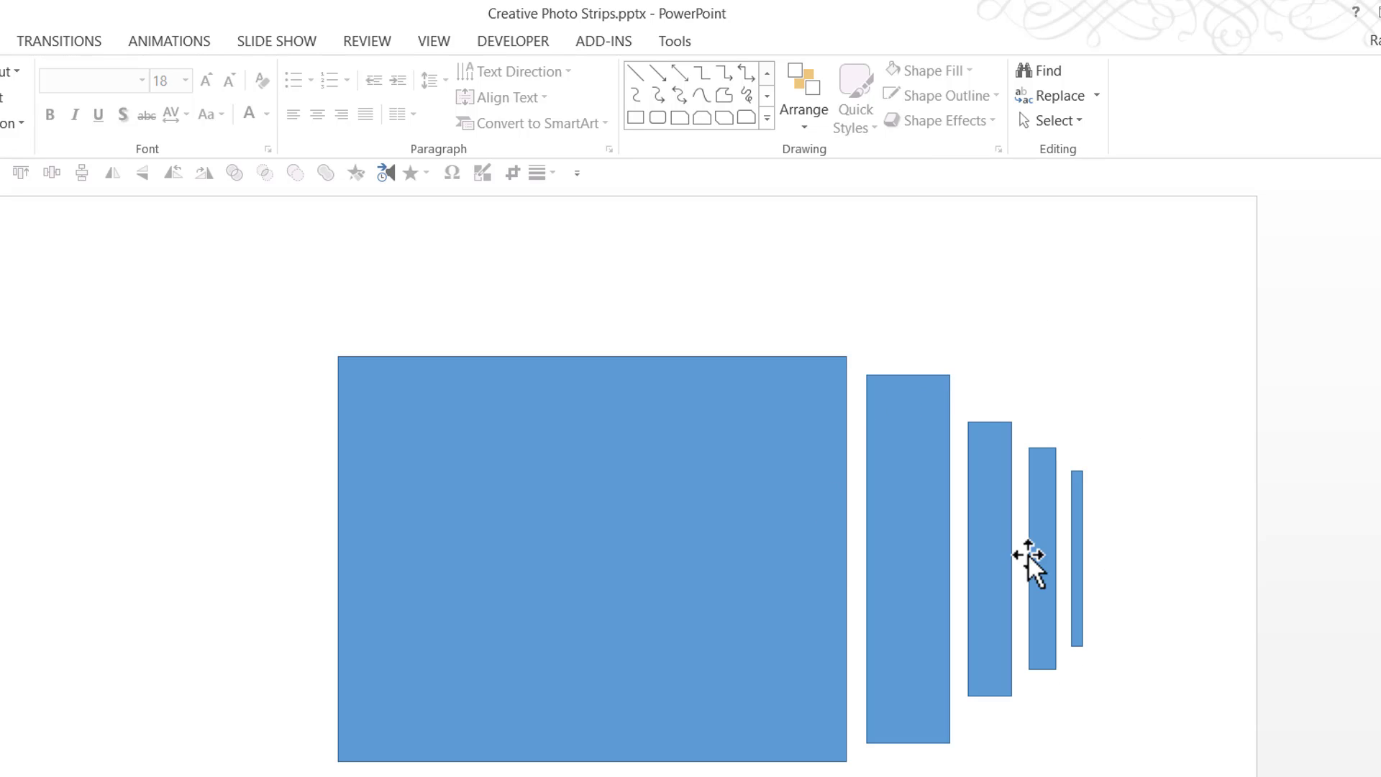
{"action": "left_click_drag", "start_coordinate": [1202, 773], "coordinate": [832, 243]}
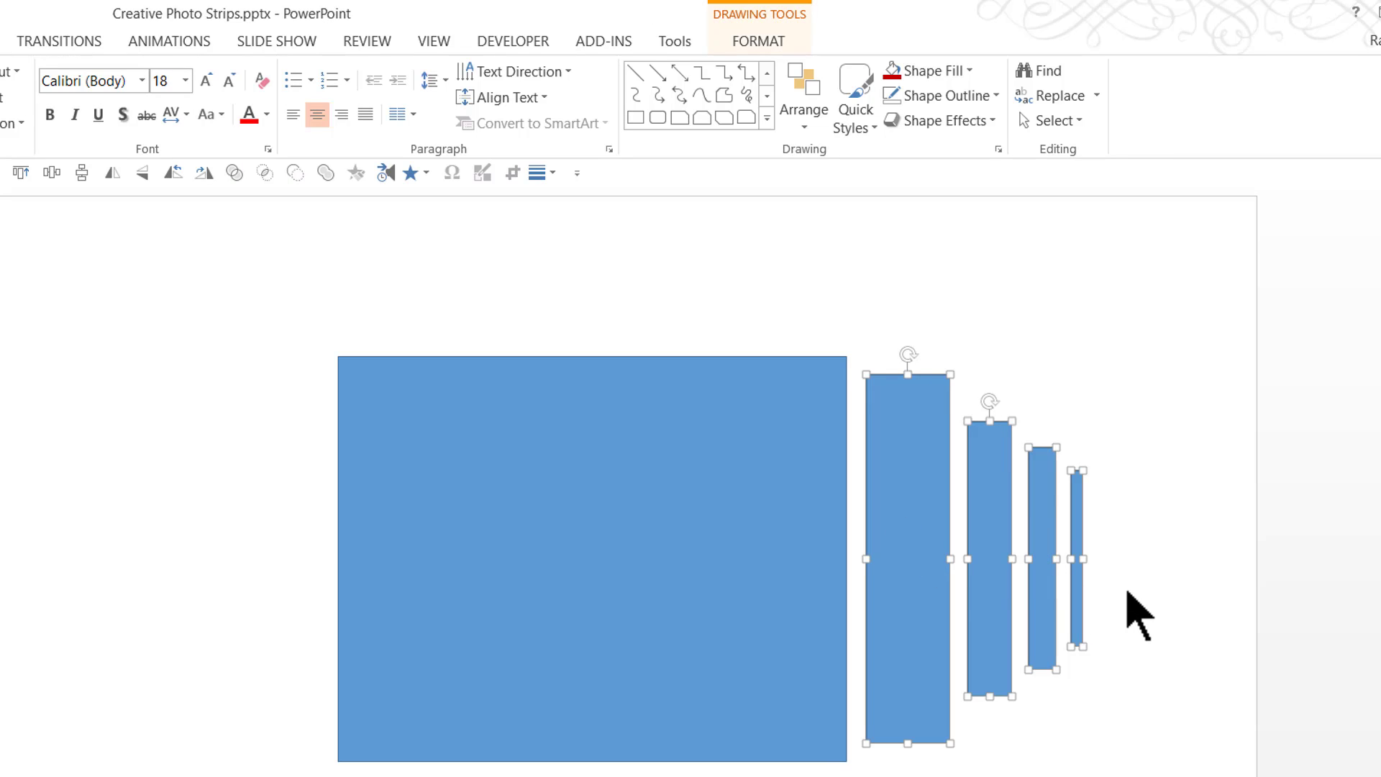
Group the four narrow strips, duplicate the group, flip it horizontally and place it left of the large rectangle
{"action": "key", "text": "ctrl+g"}
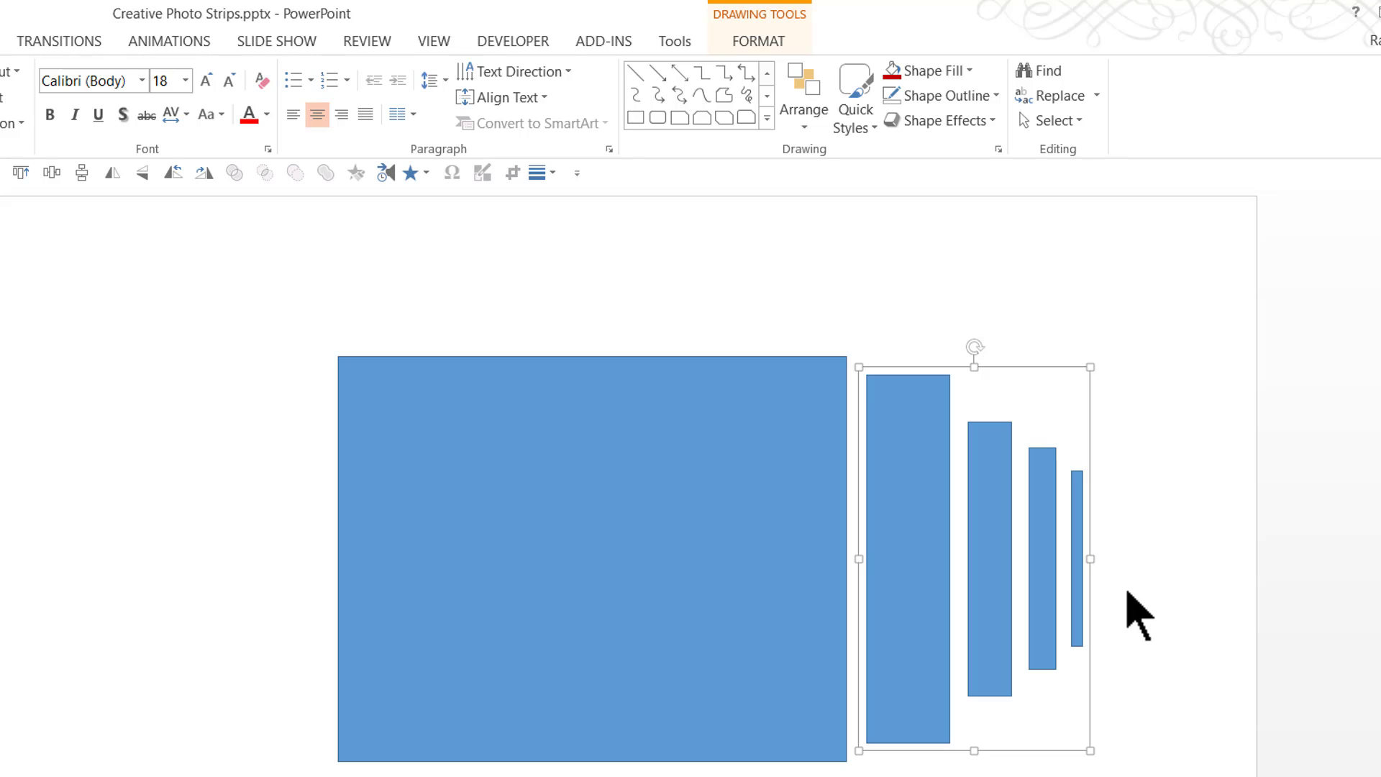
{"action": "key", "text": "ctrl+d"}
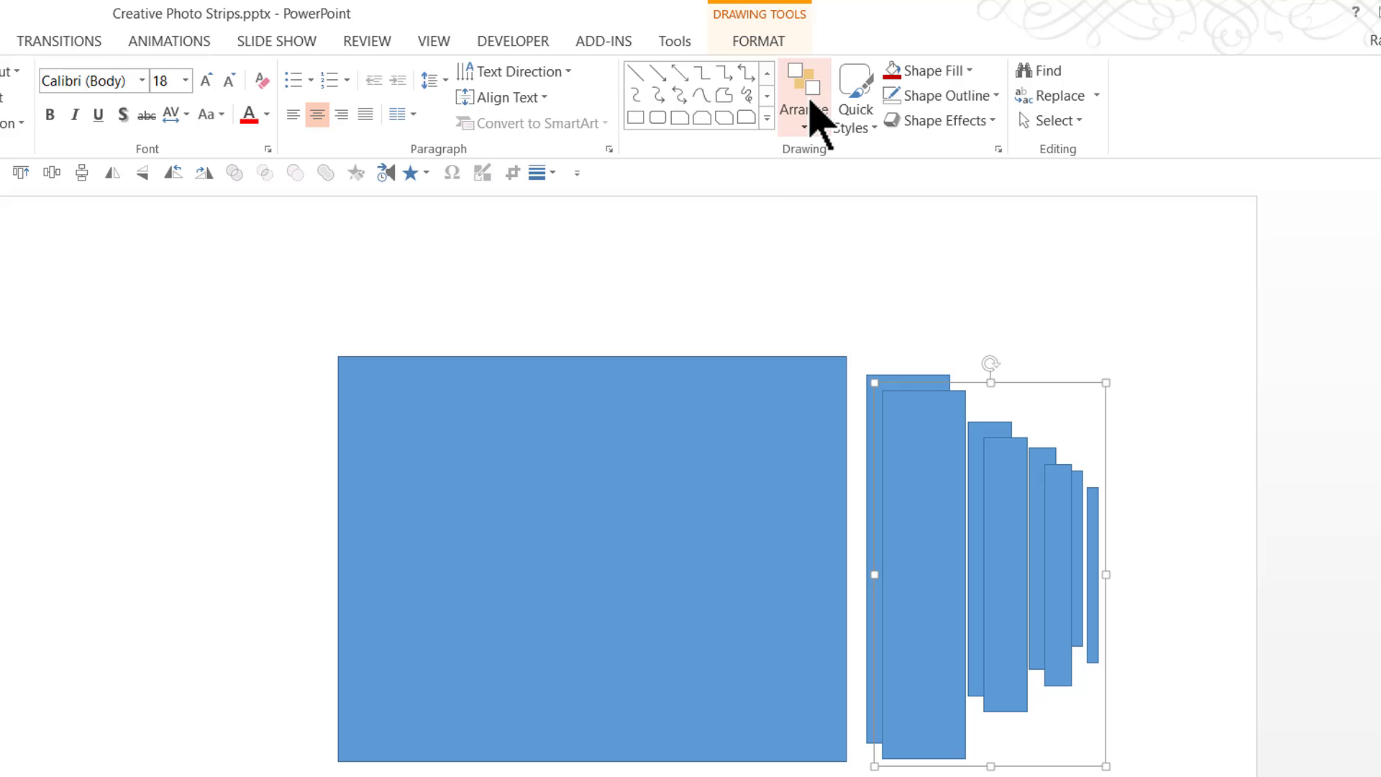
{"action": "left_click", "coordinate": [809, 113]}
{"action": "mouse_move", "coordinate": [895, 450]}
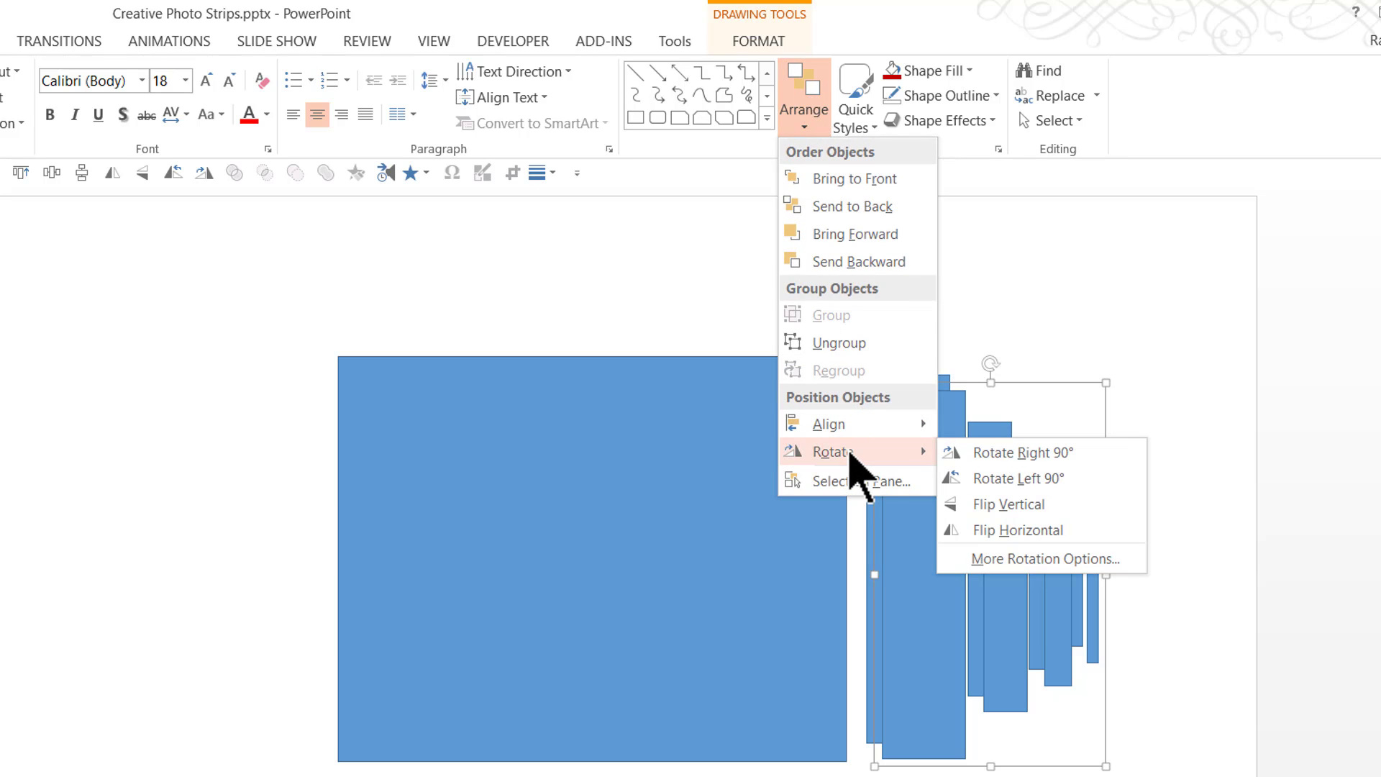
{"action": "left_click", "coordinate": [982, 530]}
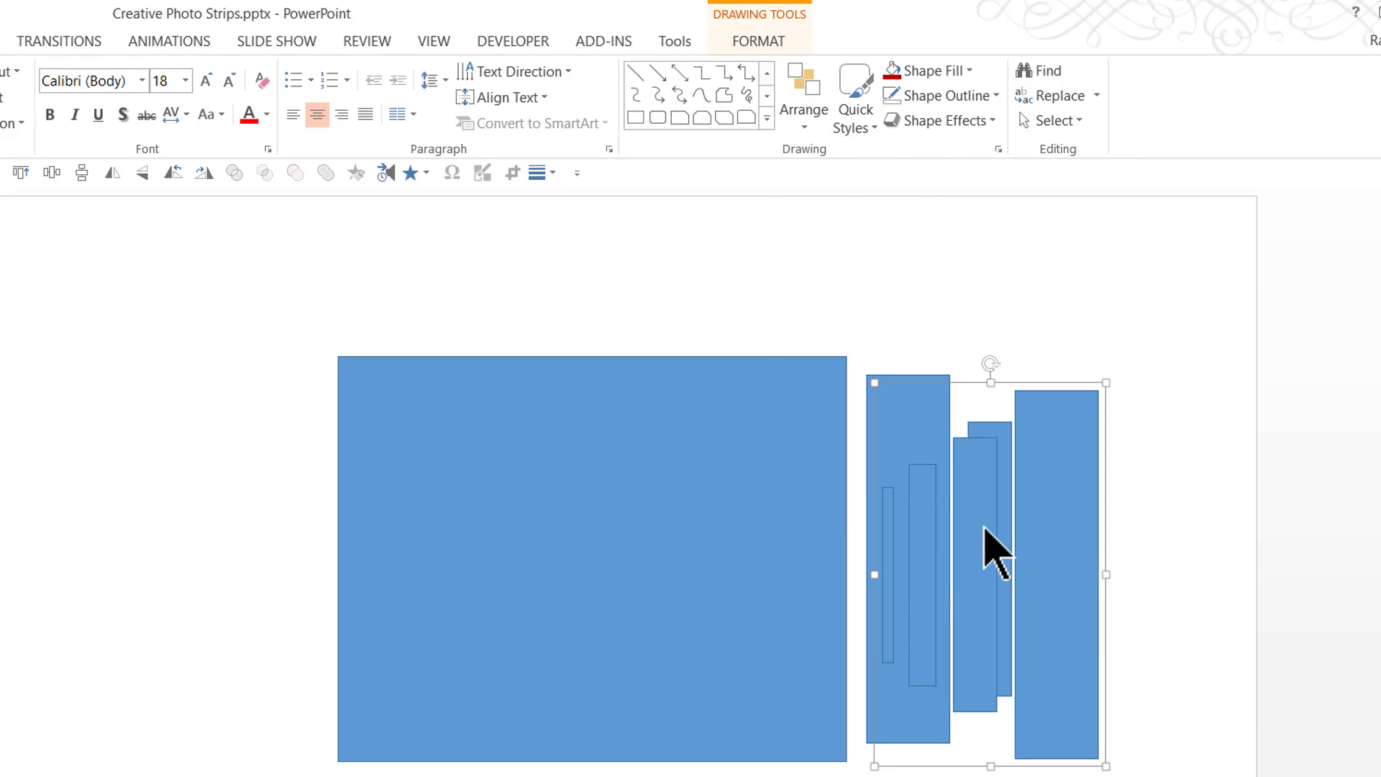
{"action": "left_click_drag", "start_coordinate": [1056, 525], "coordinate": [280, 505]}
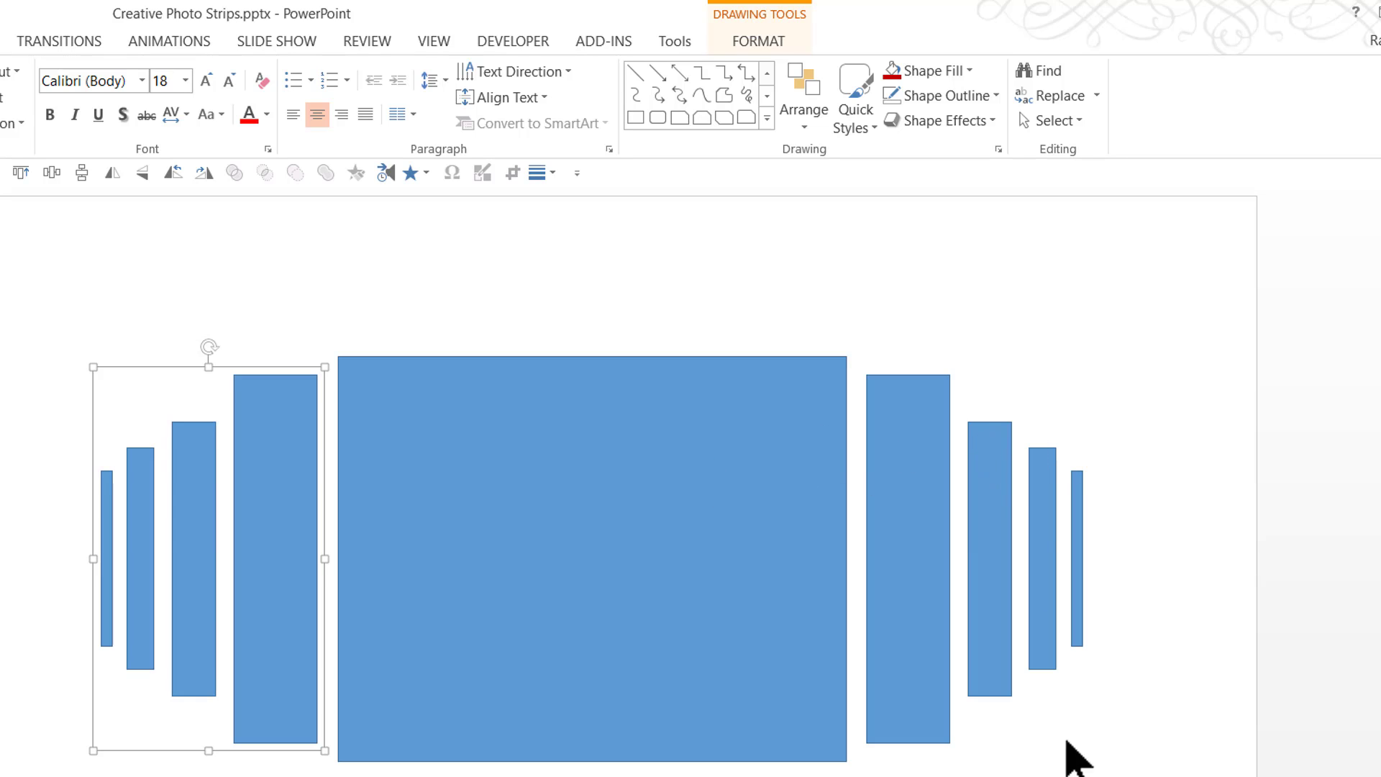
Ungroup the mirrored left strips into separate shapes and deselect everything
{"action": "right_click", "coordinate": [272, 517]}
{"action": "mouse_move", "coordinate": [334, 657]}
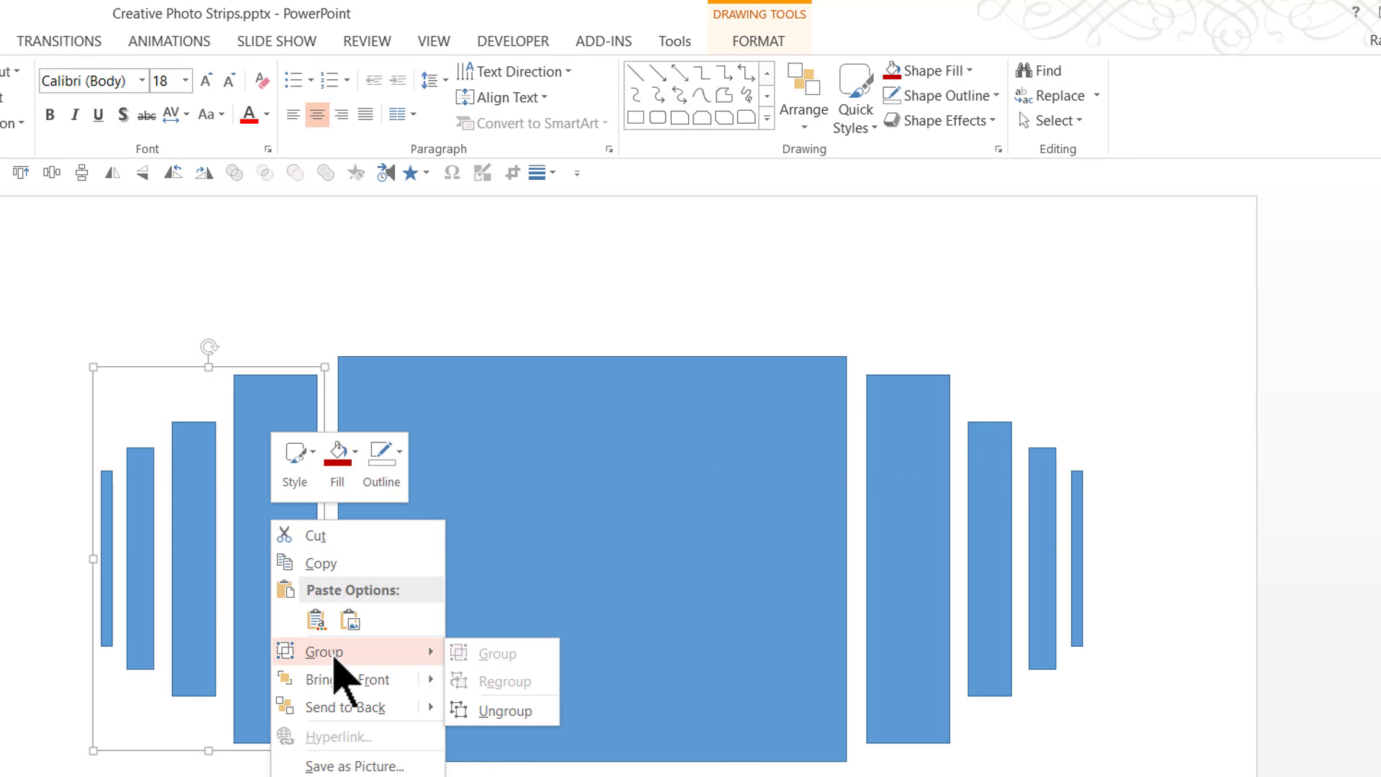
{"action": "left_click", "coordinate": [466, 709]}
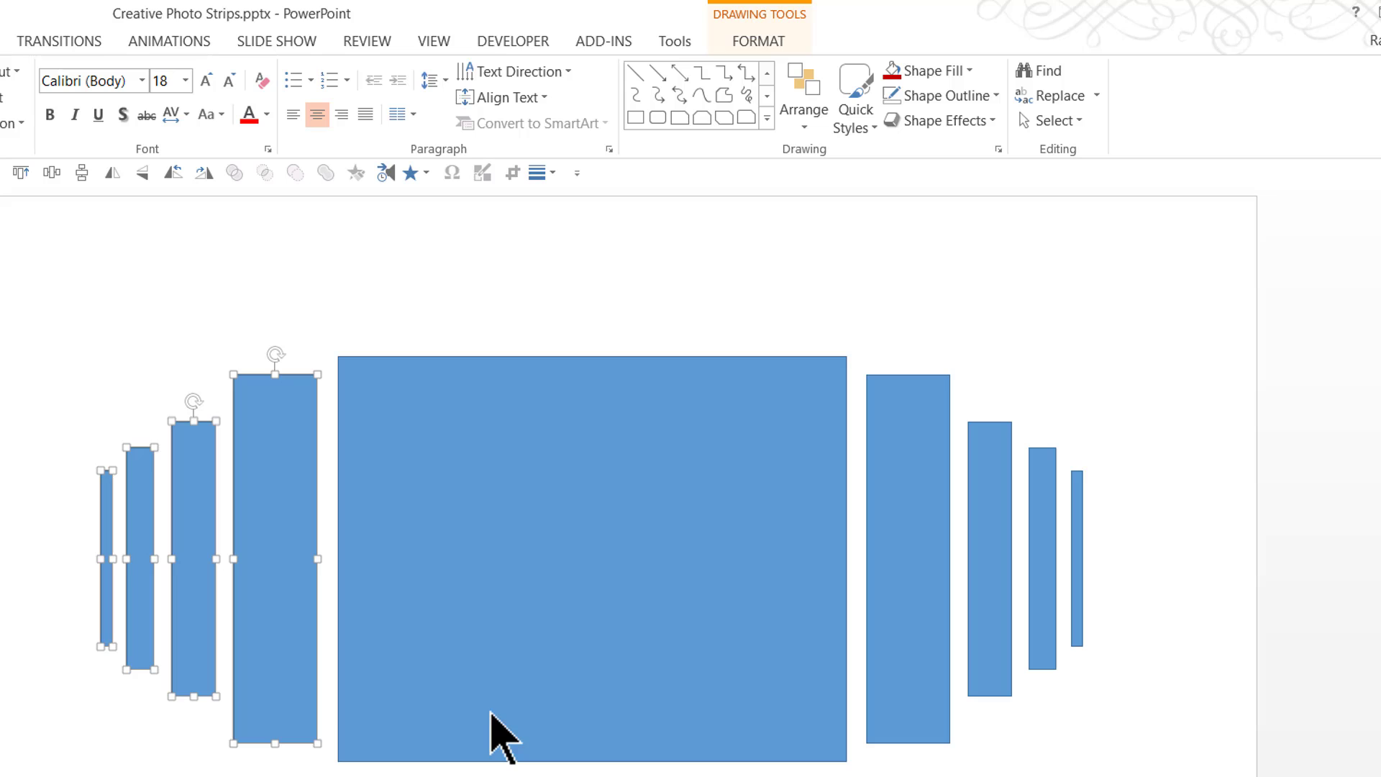
{"action": "left_click", "coordinate": [915, 515]}
{"action": "right_click", "coordinate": [916, 512]}
{"action": "mouse_move", "coordinate": [982, 643]}
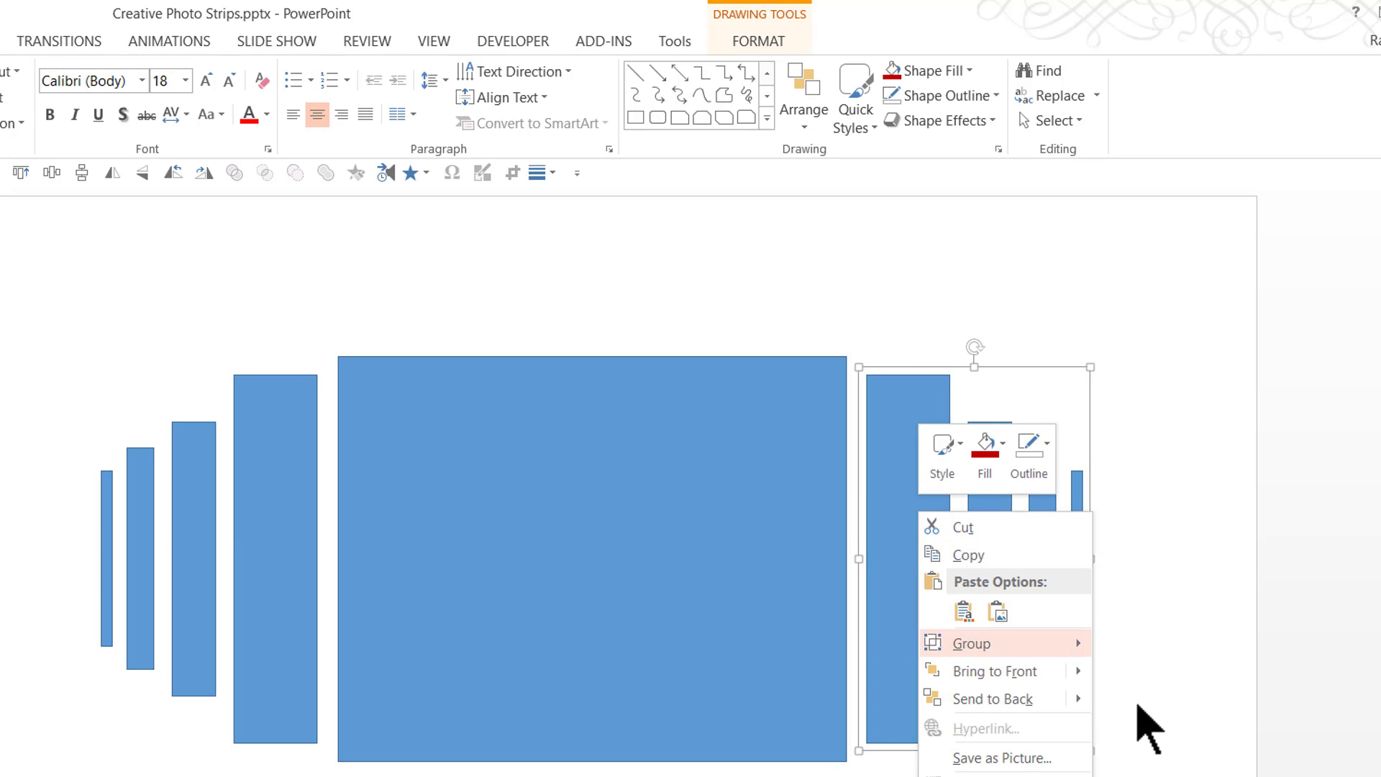
{"action": "left_click", "coordinate": [1137, 719]}
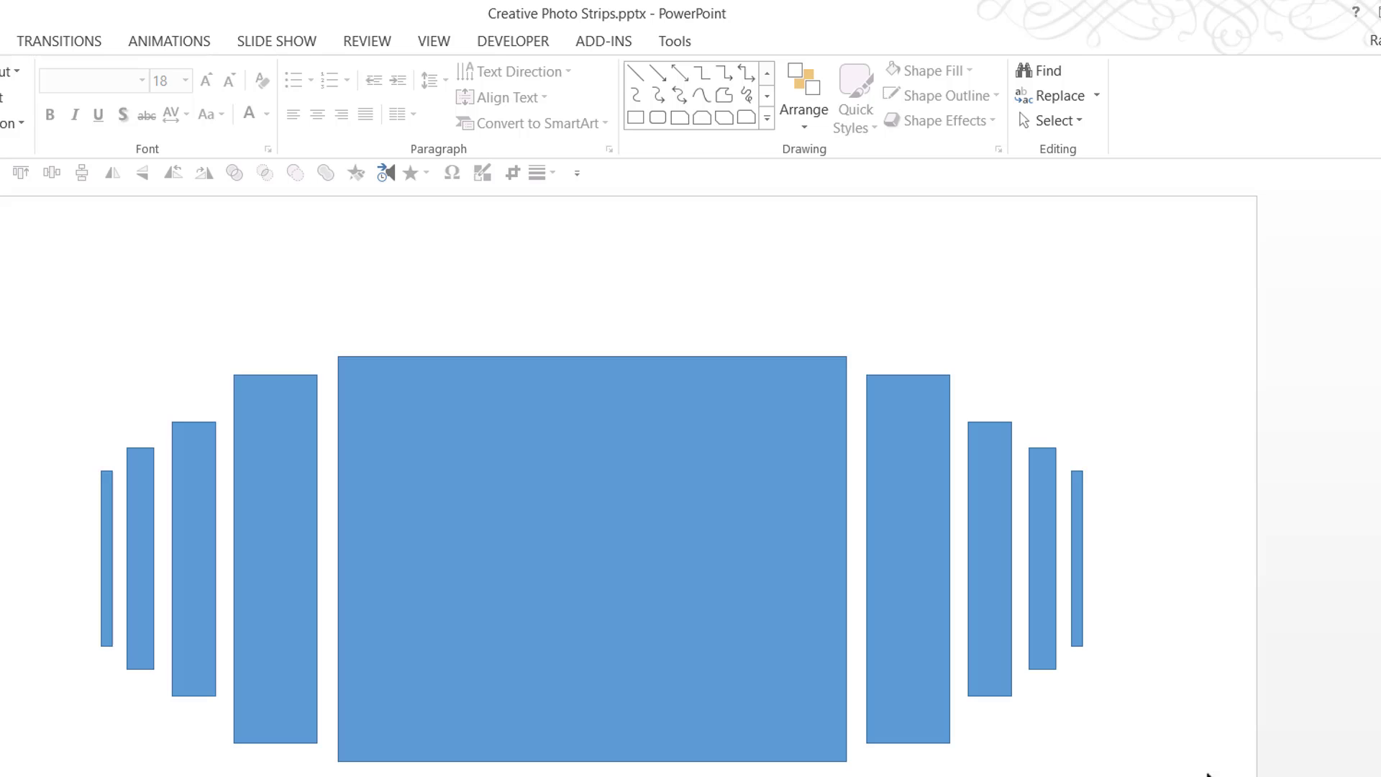
Align all nine strips along their middles, group them, and set Shape Outline to No Outline
{"action": "mouse_move", "coordinate": [1197, 775]}
{"action": "left_mouse_down"}
{"action": "mouse_move", "coordinate": [7, 385]}
{"action": "mouse_move", "coordinate": [6, 309]}
{"action": "mouse_move", "coordinate": [43, 264]}
{"action": "left_mouse_up"}
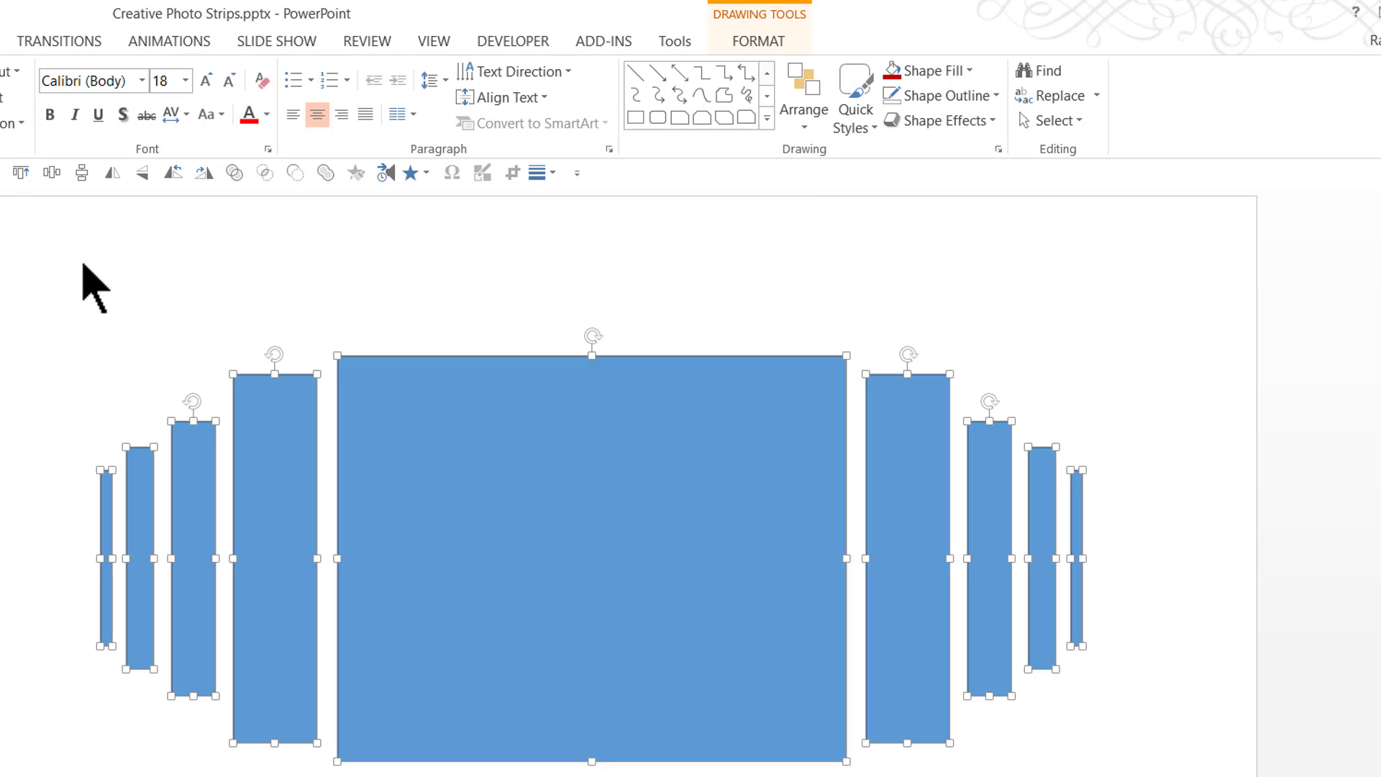
{"action": "left_click", "coordinate": [799, 114]}
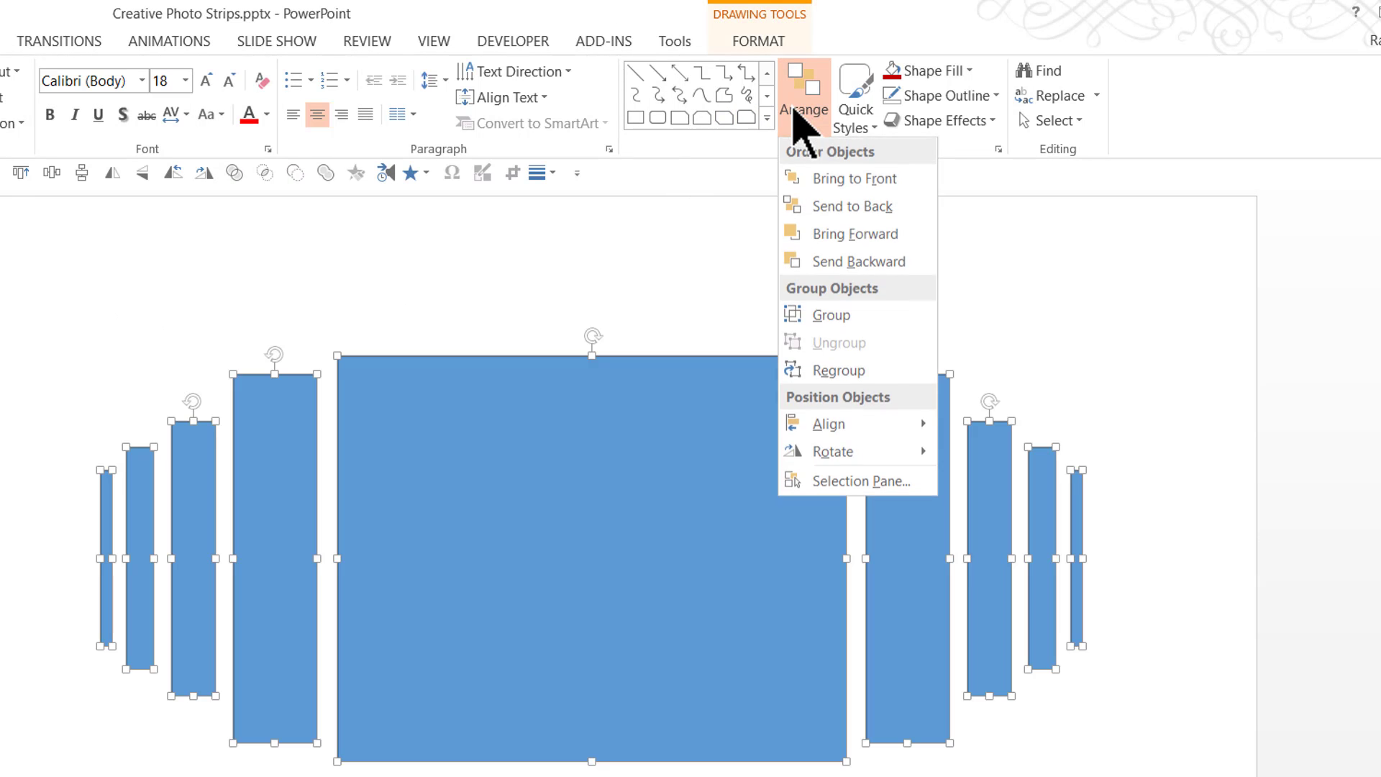
{"action": "mouse_move", "coordinate": [854, 428]}
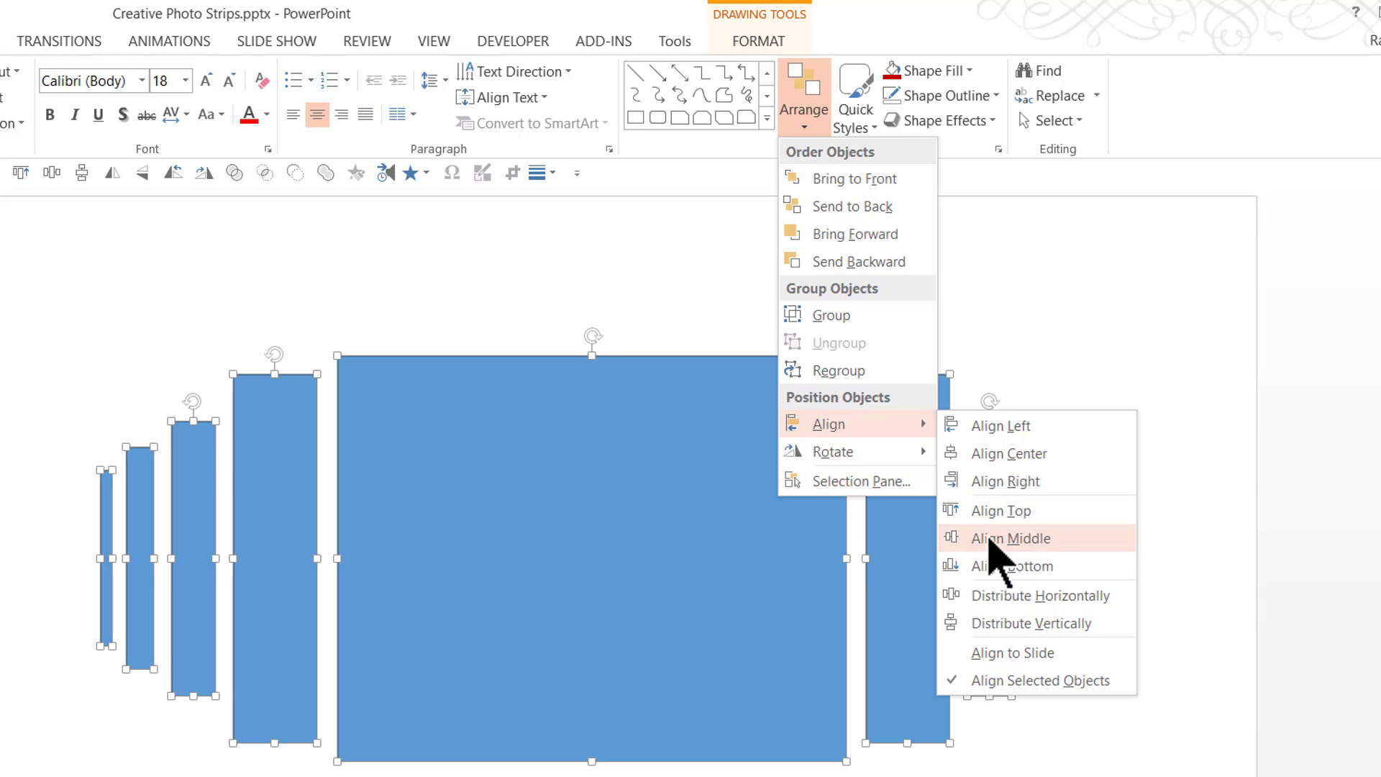
{"action": "left_click", "coordinate": [986, 538]}
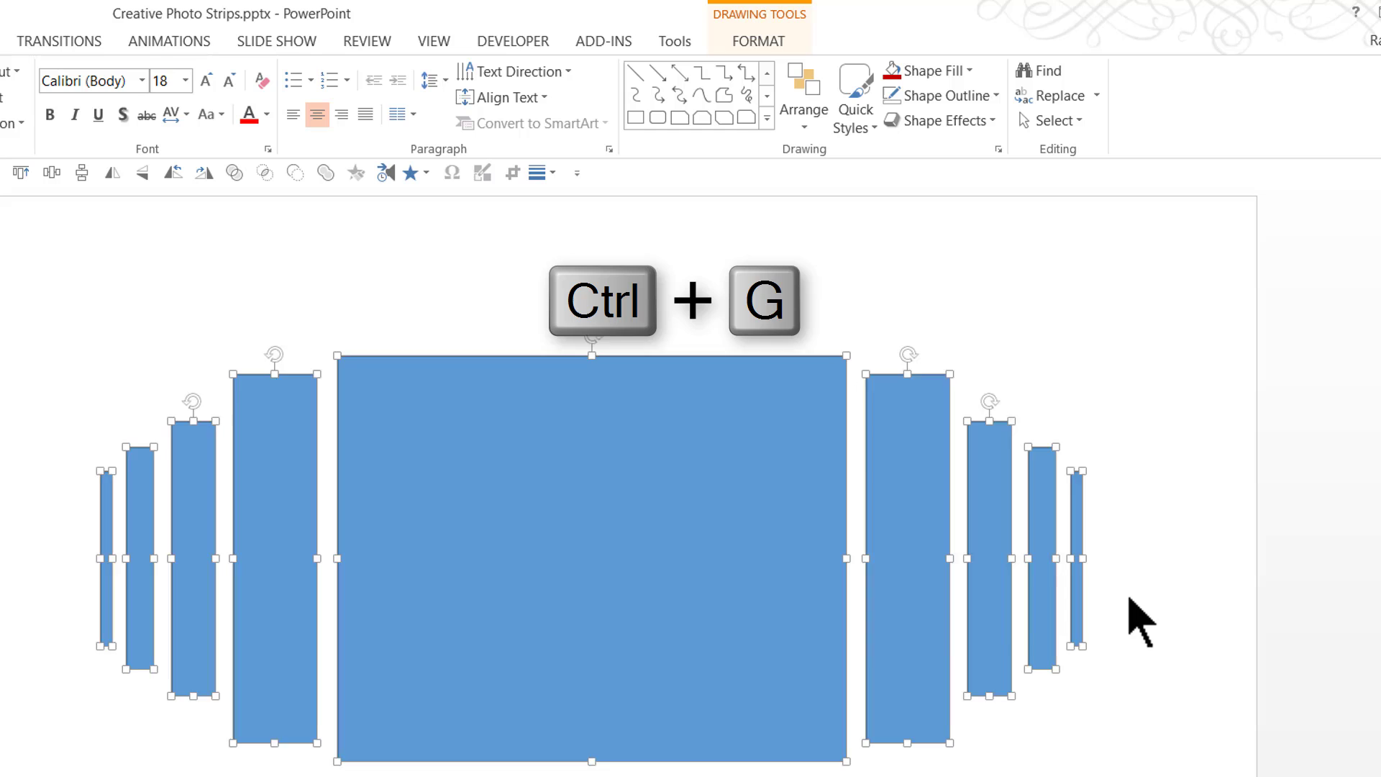
{"action": "key", "text": "ctrl+g"}
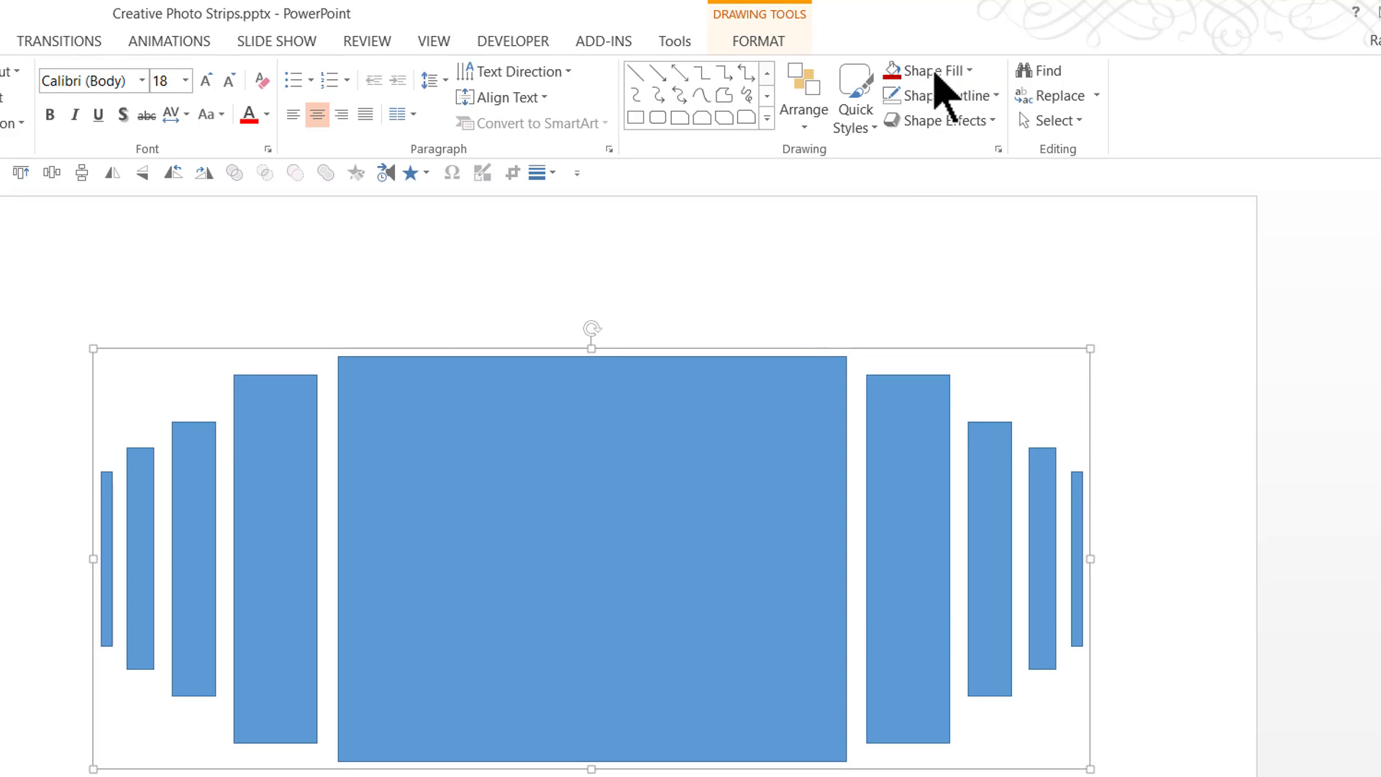
{"action": "left_click", "coordinate": [941, 96]}
{"action": "left_click", "coordinate": [946, 291]}
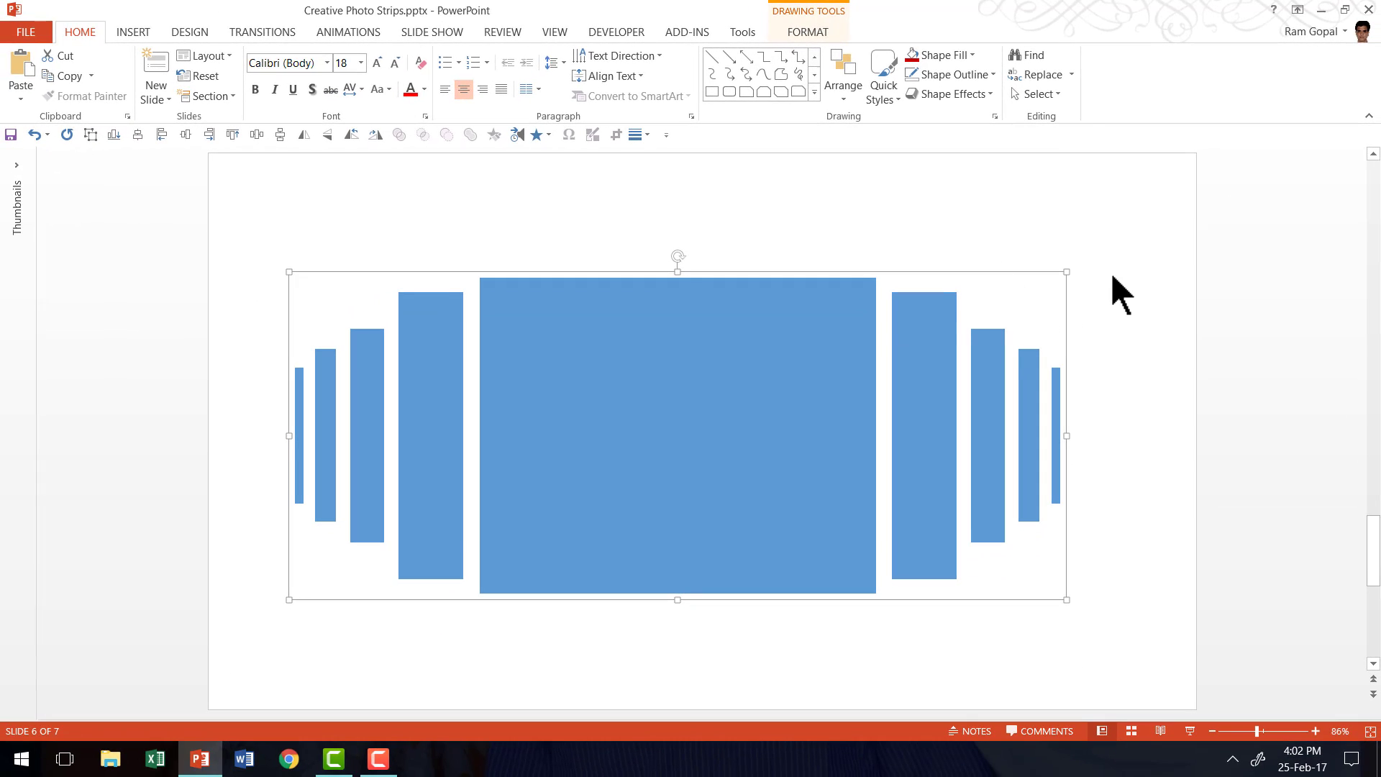
Copy the sunset lake photo from slide 2, then scroll back to slide 6
{"action": "key", "text": "Page_Up"}
{"action": "key", "text": "Page_Up"}
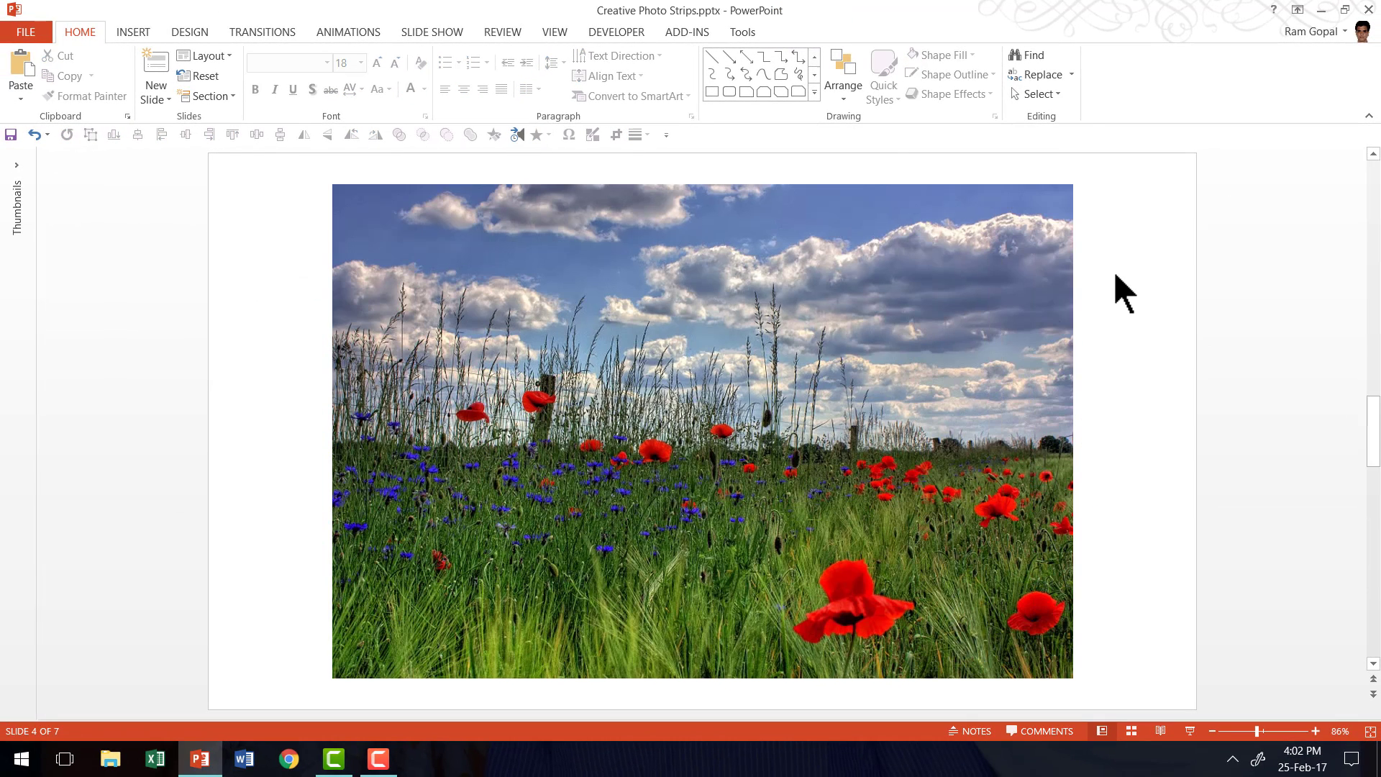
{"action": "key", "text": "Page_Up"}
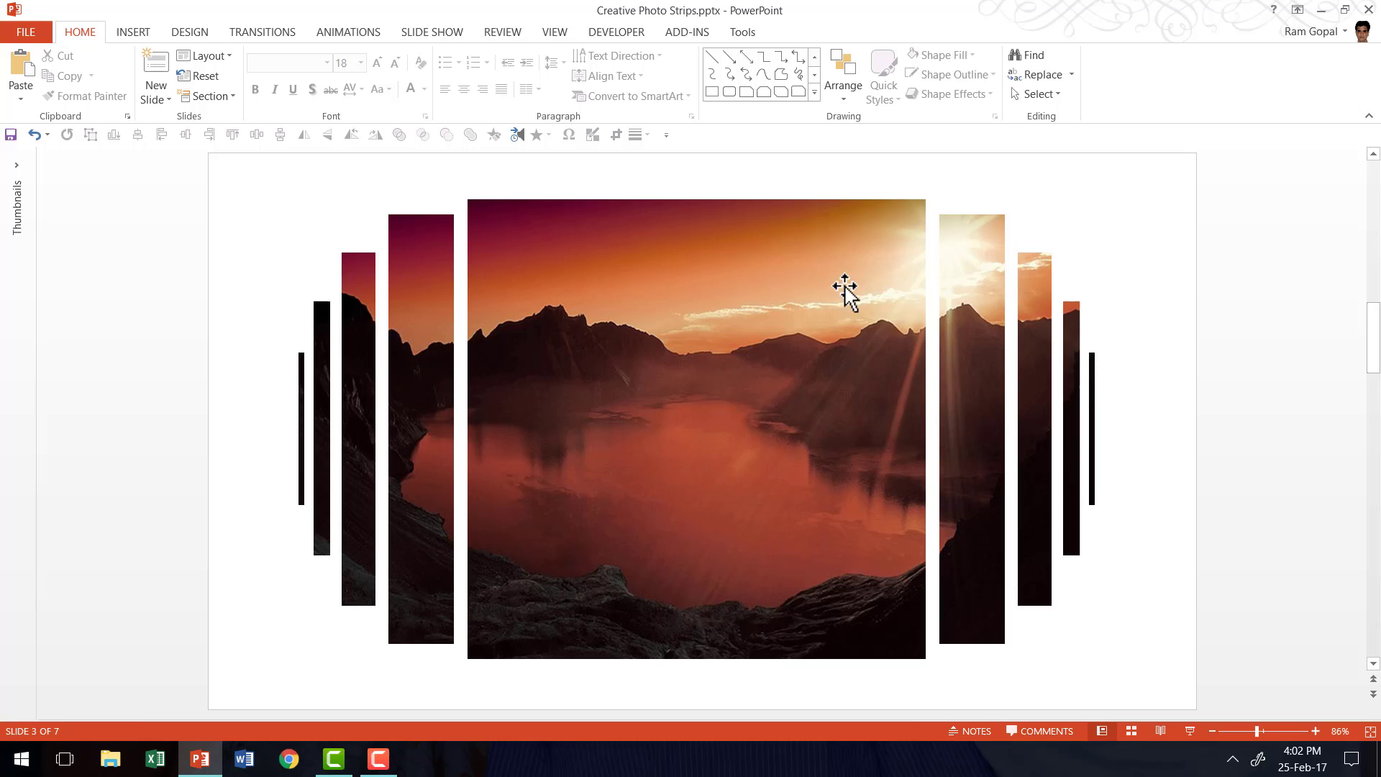
{"action": "key", "text": "Page_Up"}
{"action": "left_click", "coordinate": [627, 307]}
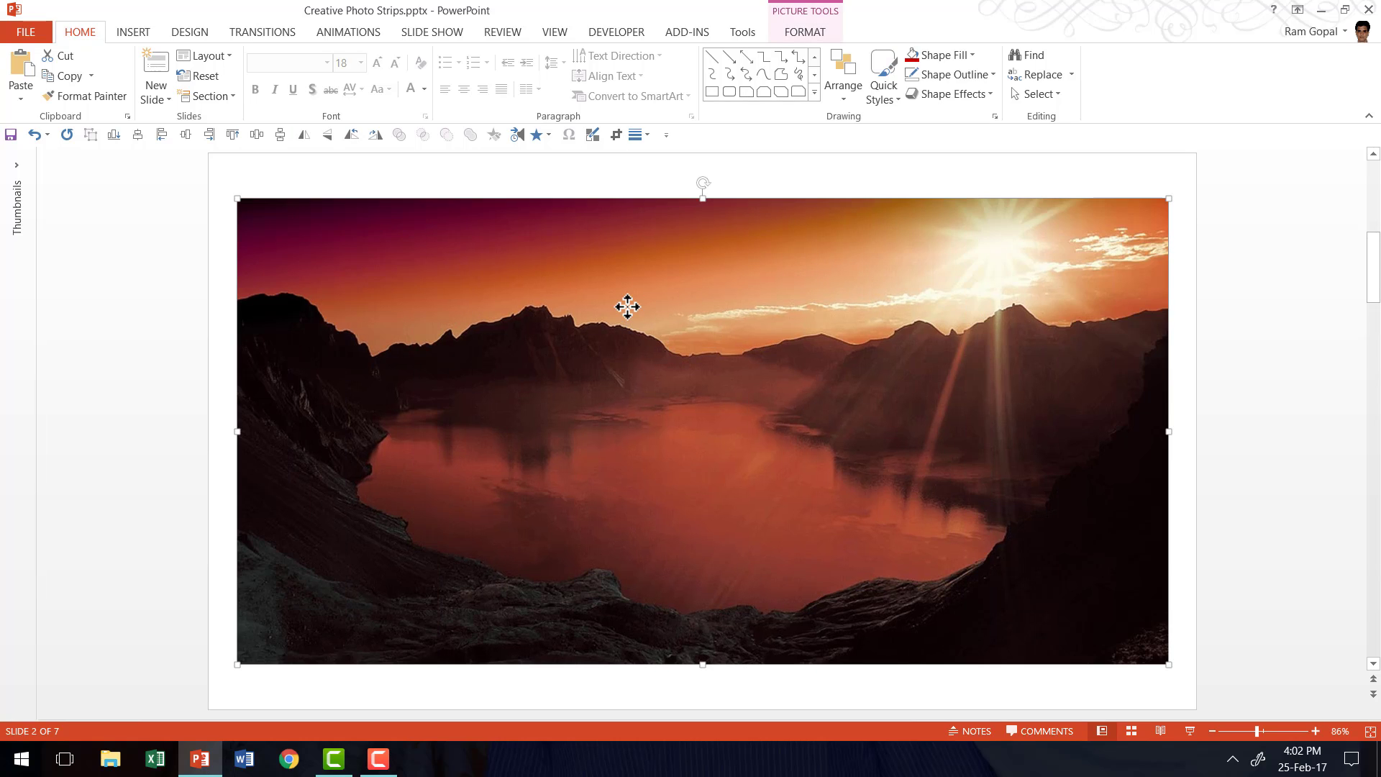
{"action": "right_click", "coordinate": [627, 307]}
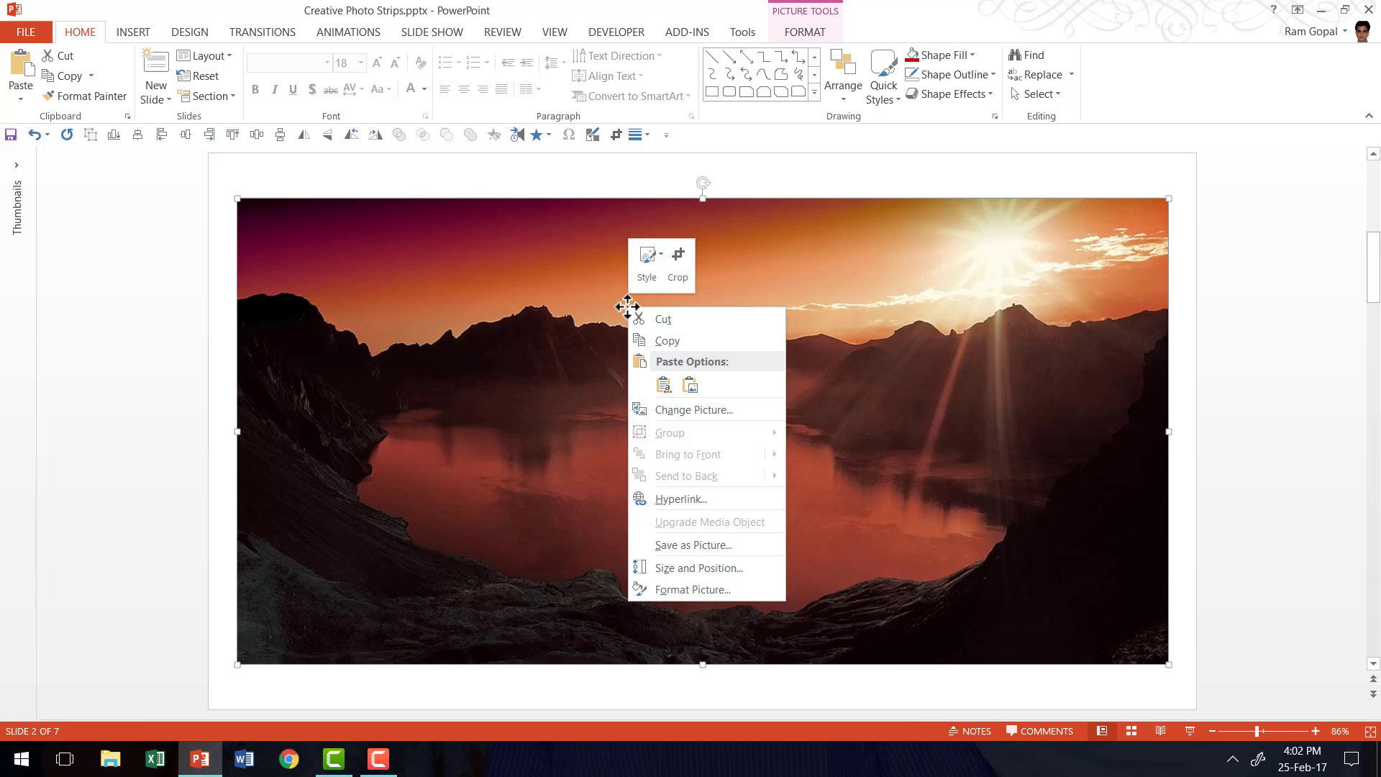
{"action": "left_click", "coordinate": [685, 344]}
{"action": "left_click", "coordinate": [1210, 428]}
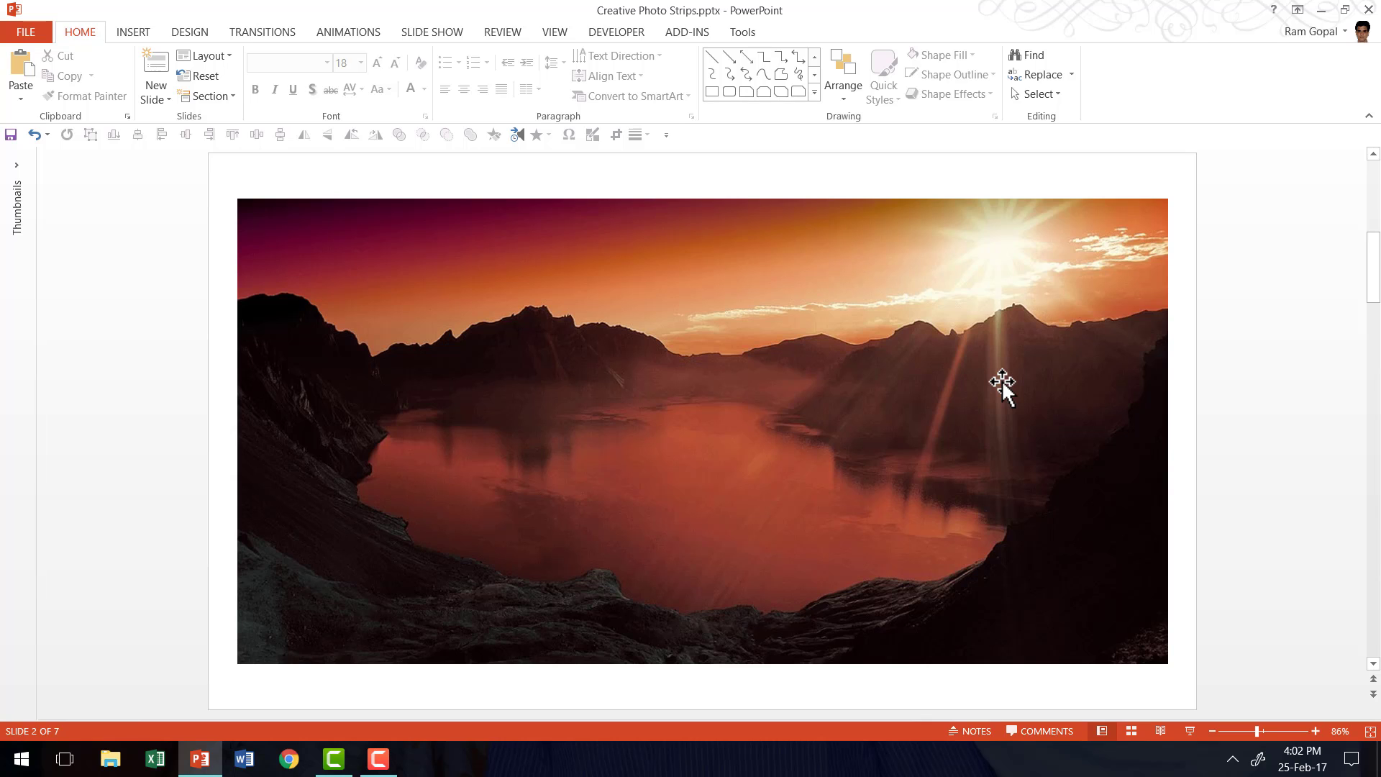
{"action": "scroll", "coordinate": [1002, 385], "scroll_direction": "down", "scroll_amount": 4}
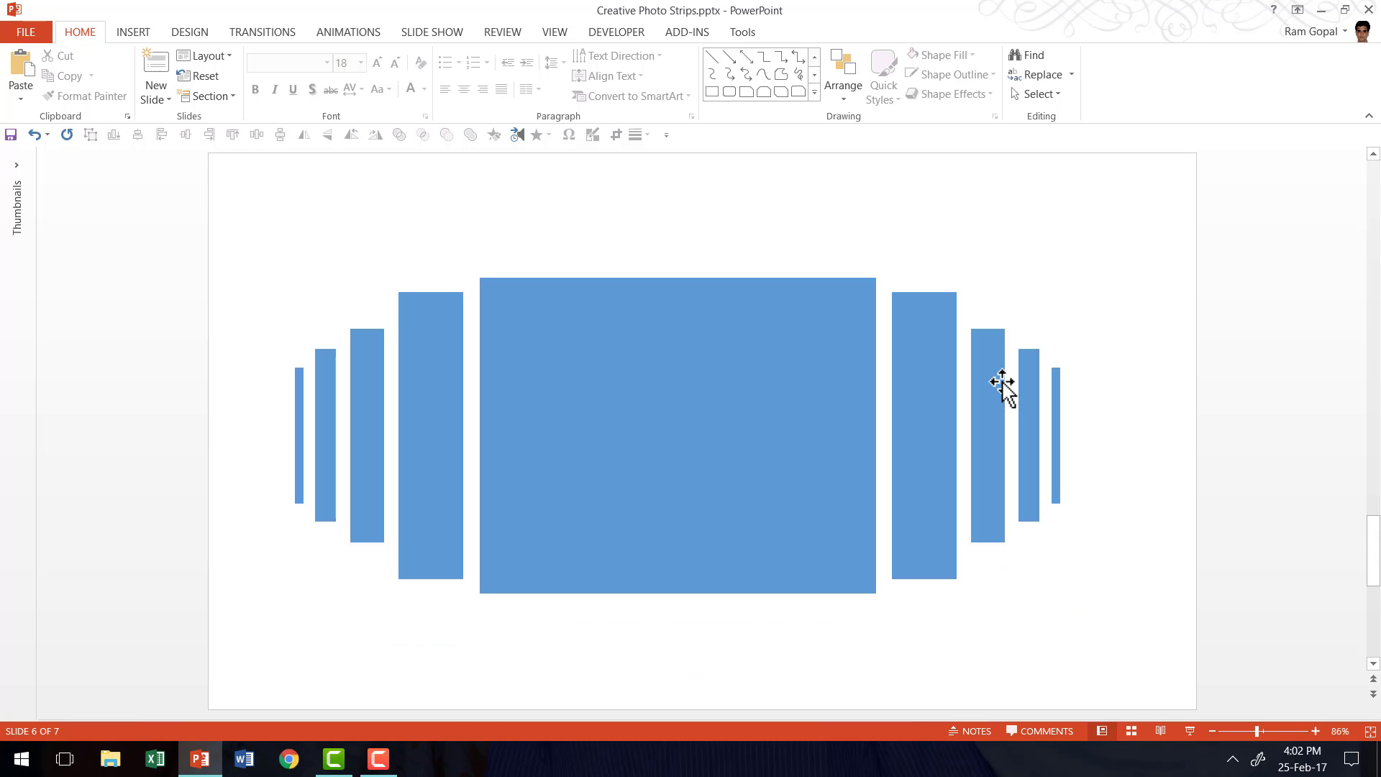
Give the strip group a picture fill using the copied sunset lake photo from the clipboard
{"action": "left_click", "coordinate": [569, 395]}
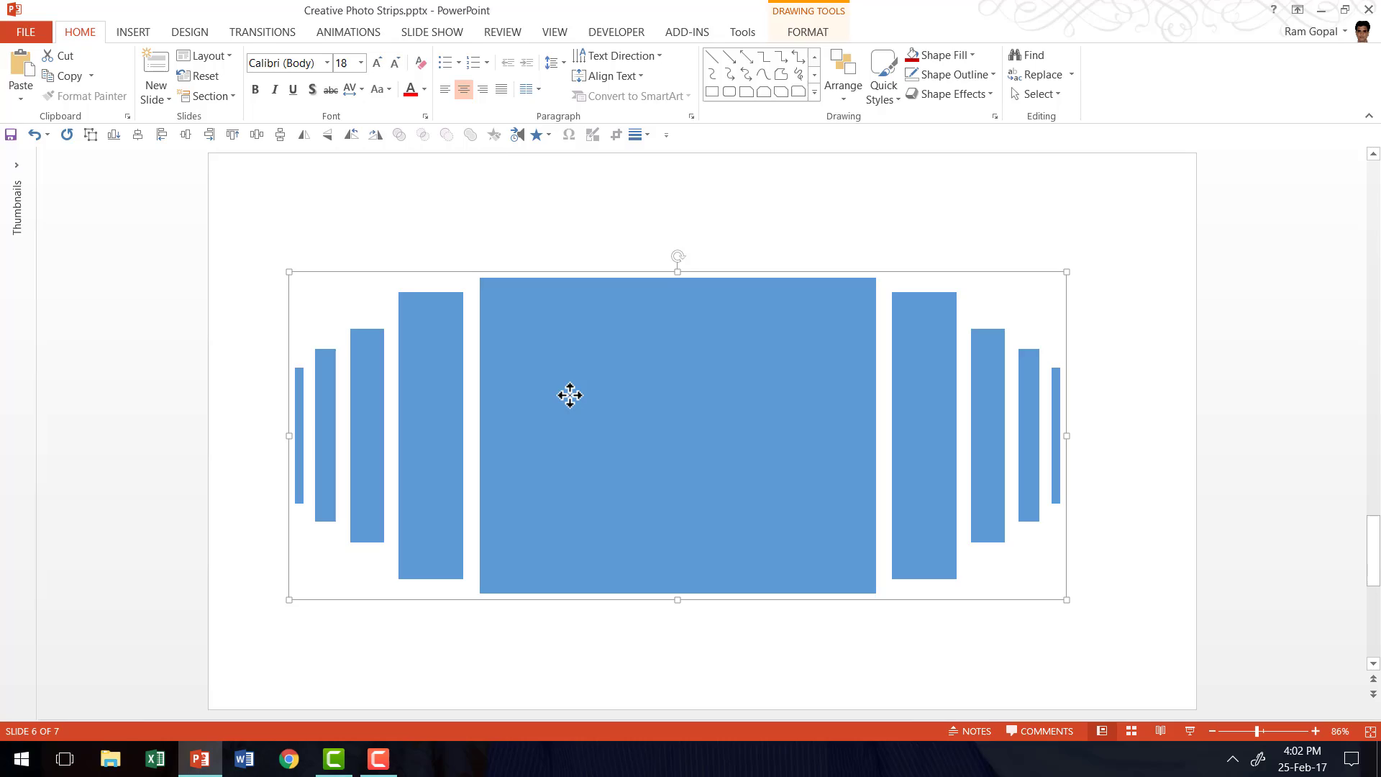
{"action": "right_click", "coordinate": [638, 351]}
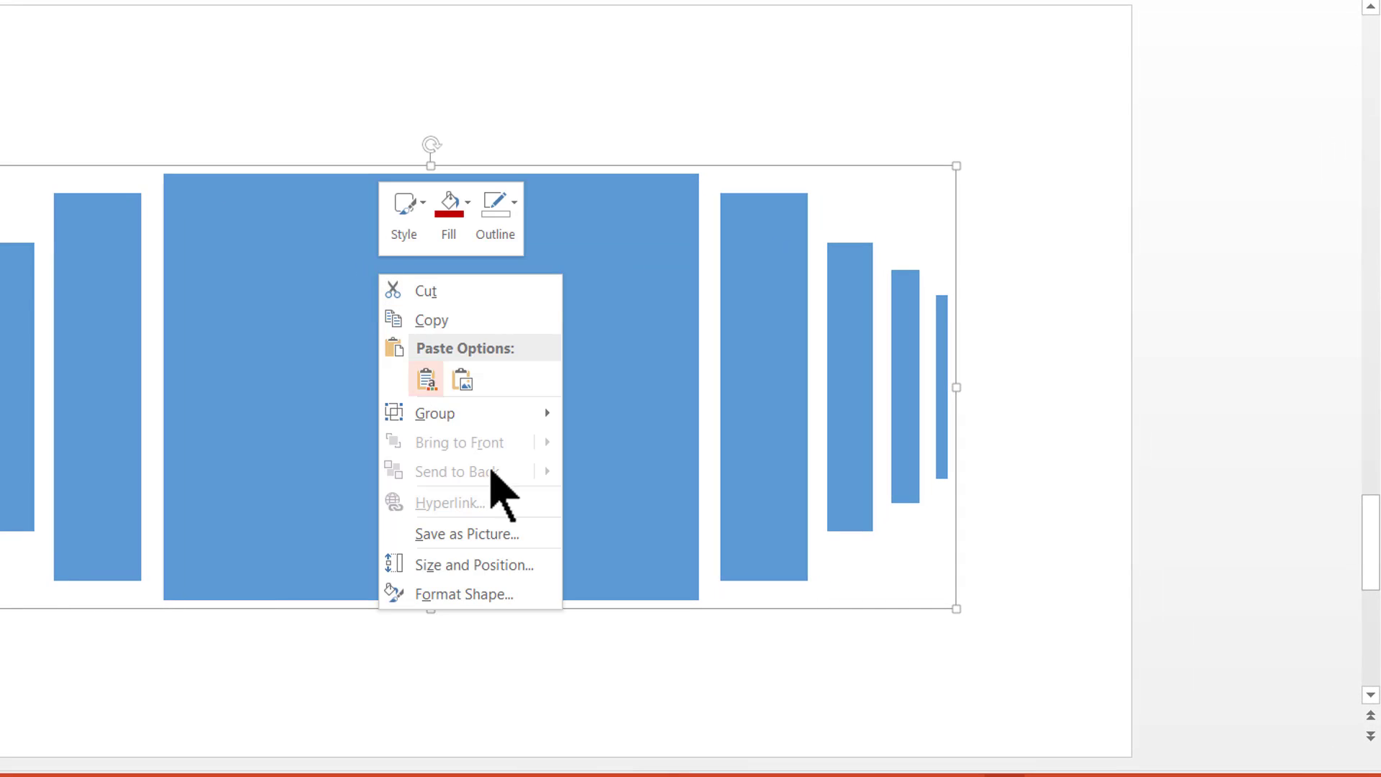
{"action": "left_click", "coordinate": [472, 594]}
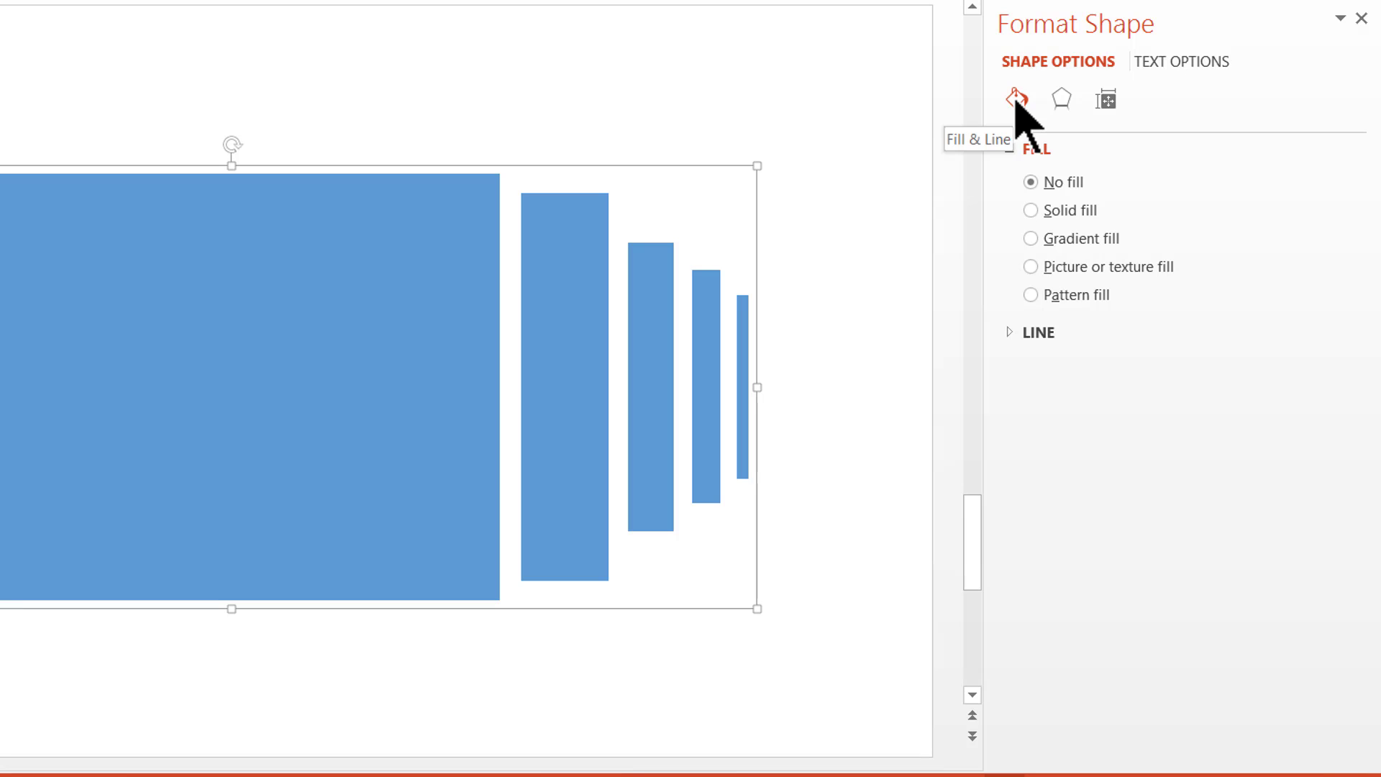
{"action": "left_click", "coordinate": [1068, 275]}
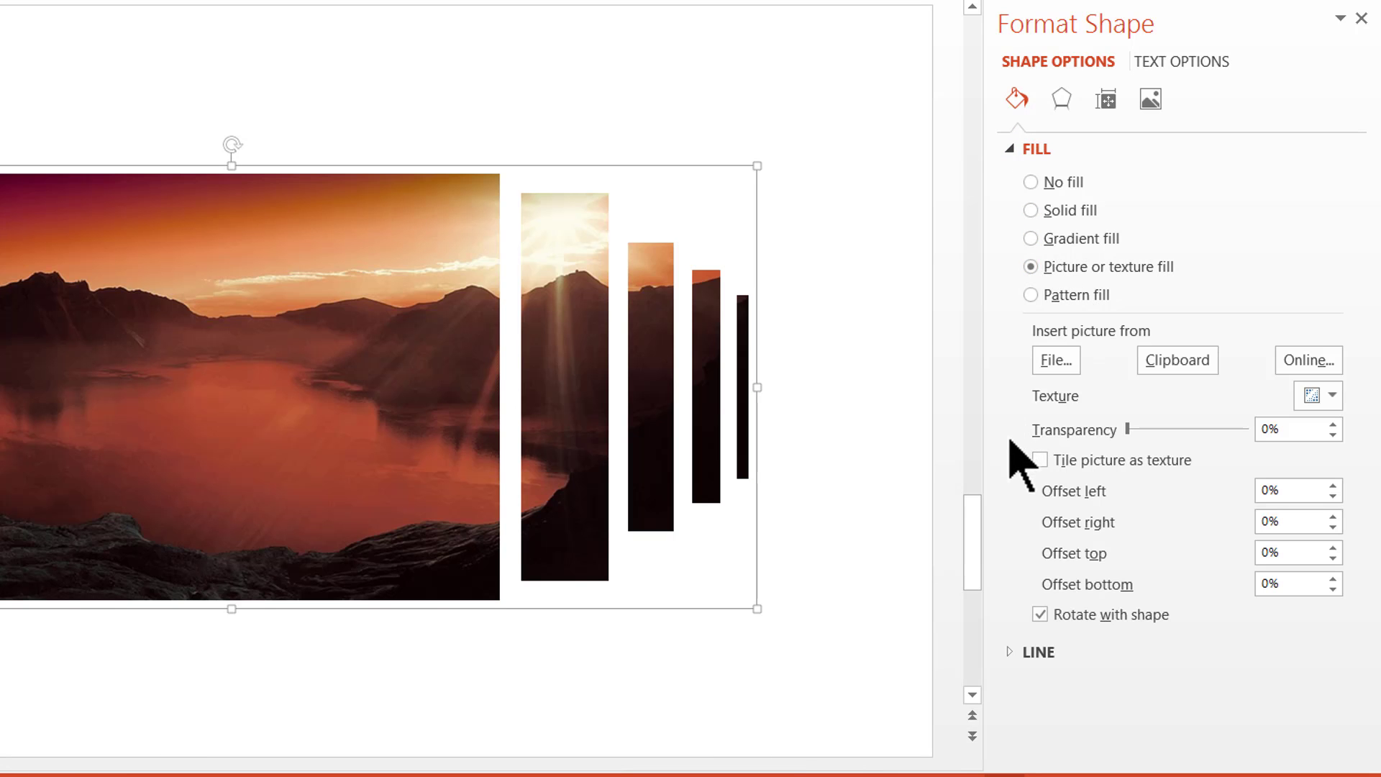
{"action": "left_click", "coordinate": [1173, 364]}
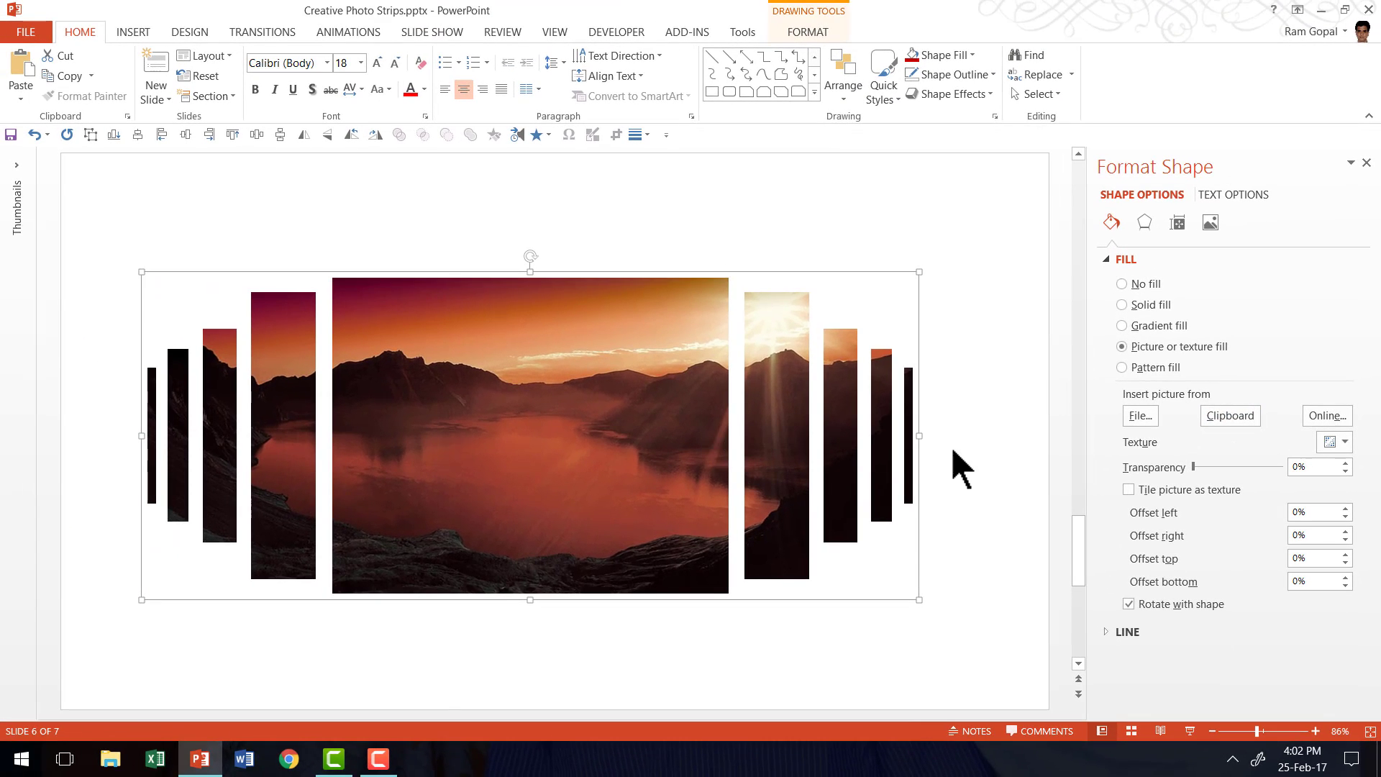
{"action": "left_click", "coordinate": [987, 425]}
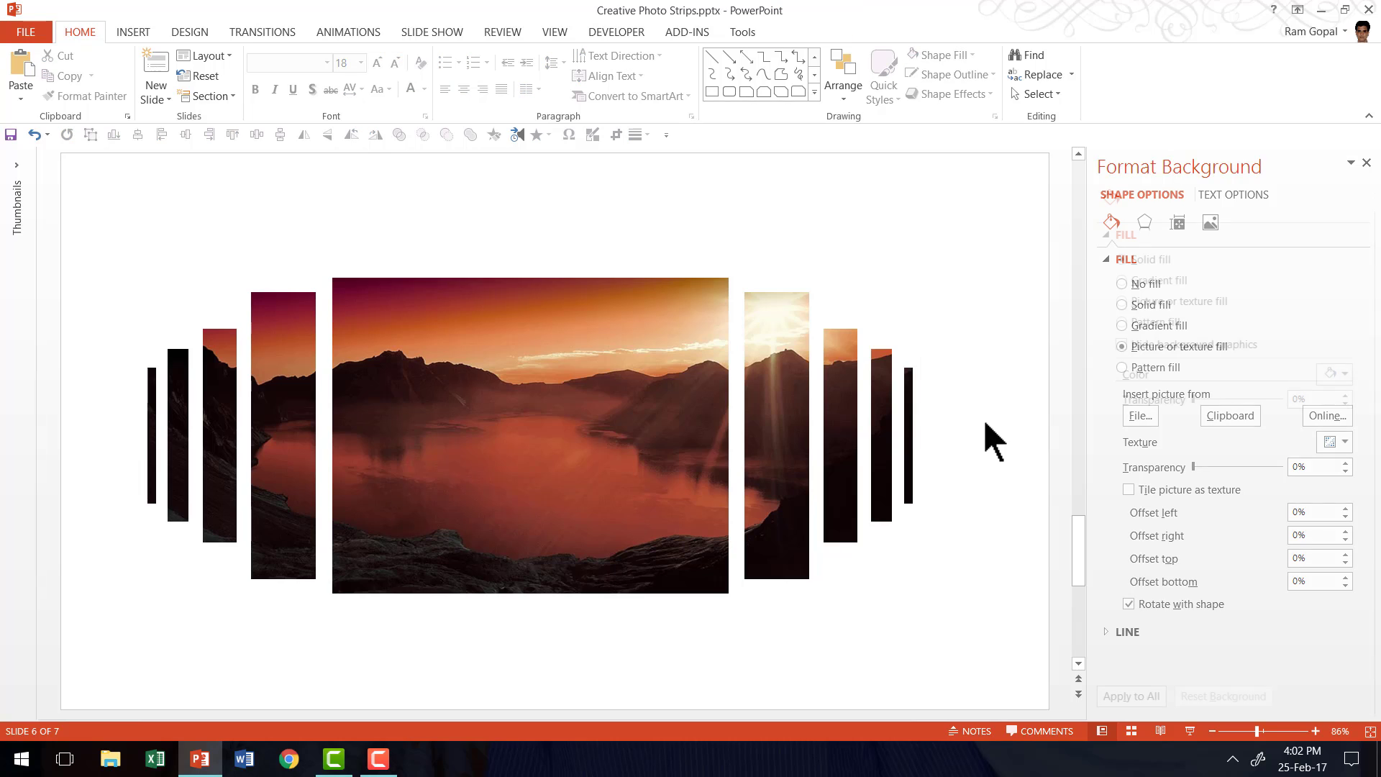